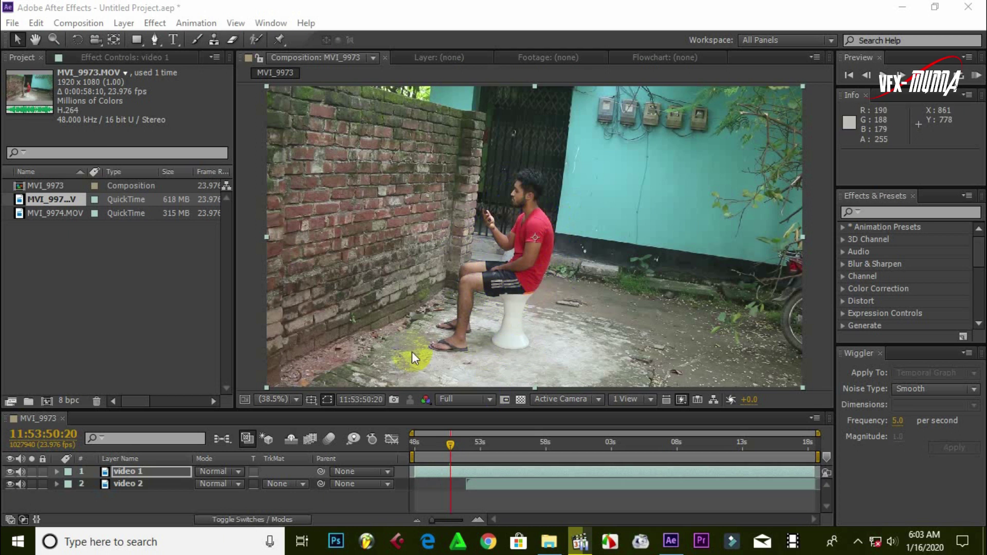
Name the layer 'video 1', drop viewer resolution to Third and play the preview.
click(153, 475)
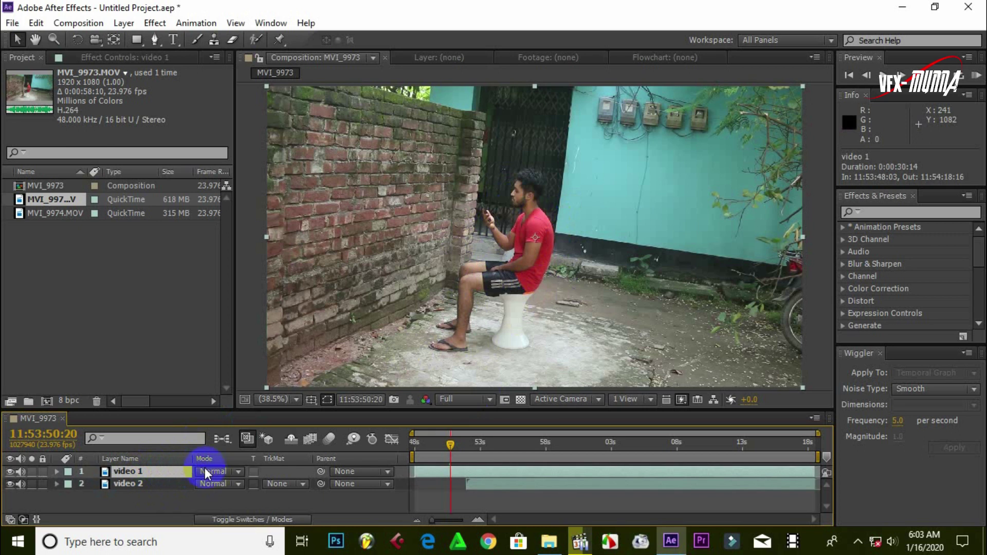
click(443, 399)
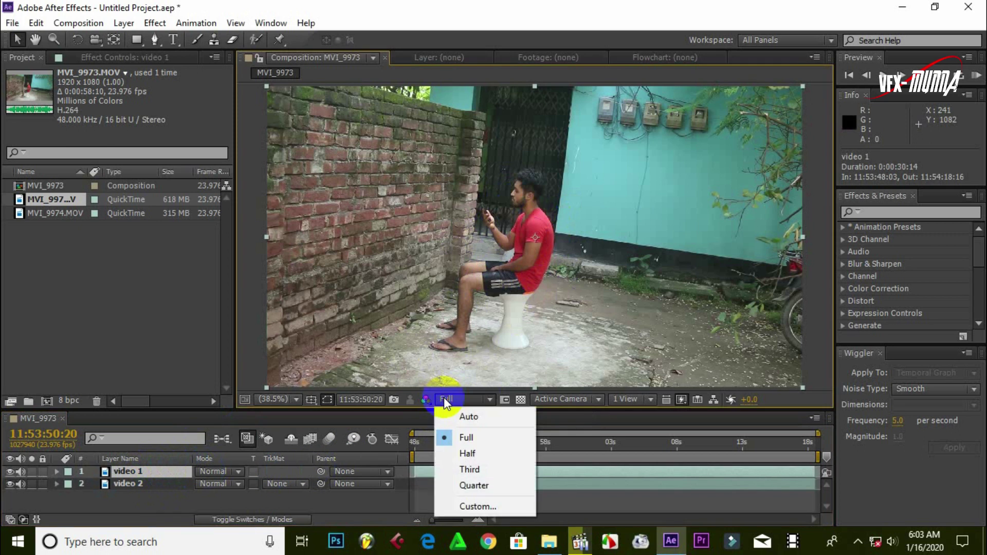
click(476, 469)
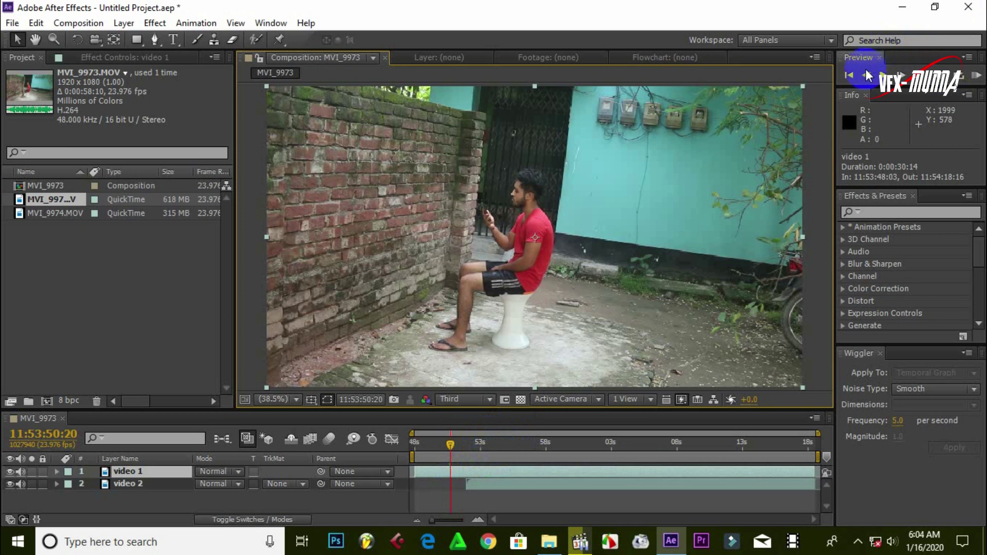
click(883, 75)
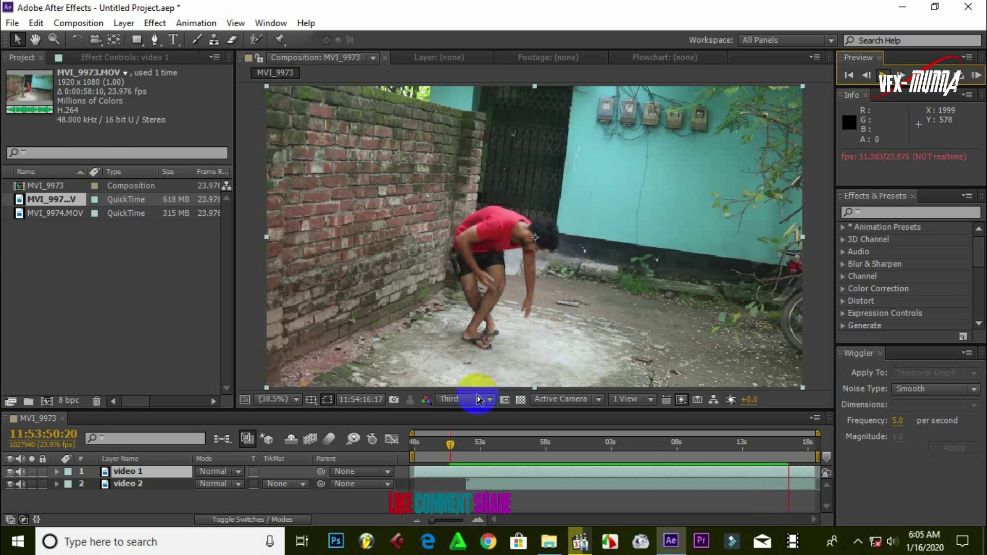
Hide video 1, select video 2 and preview it from about 57 seconds.
click(10, 472)
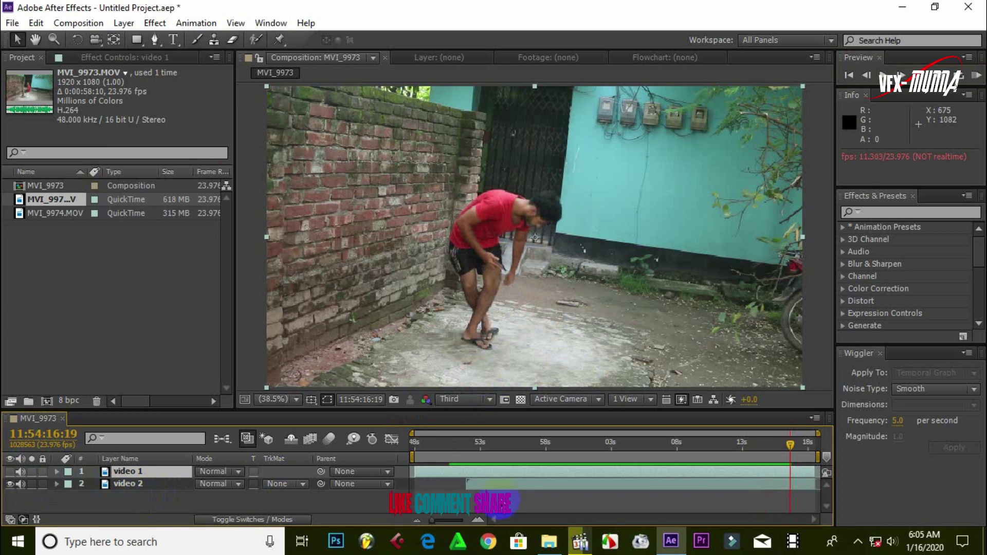
click(511, 484)
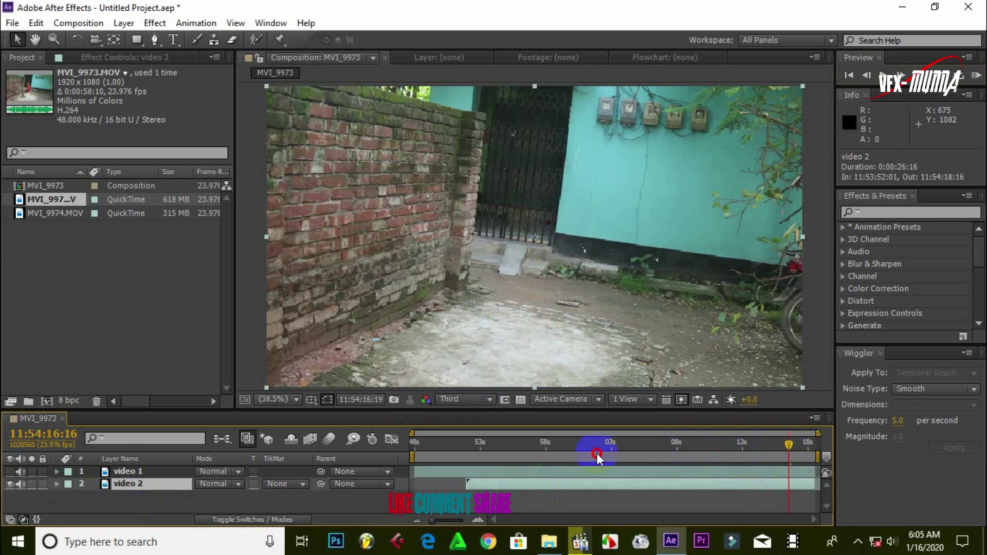
click(527, 443)
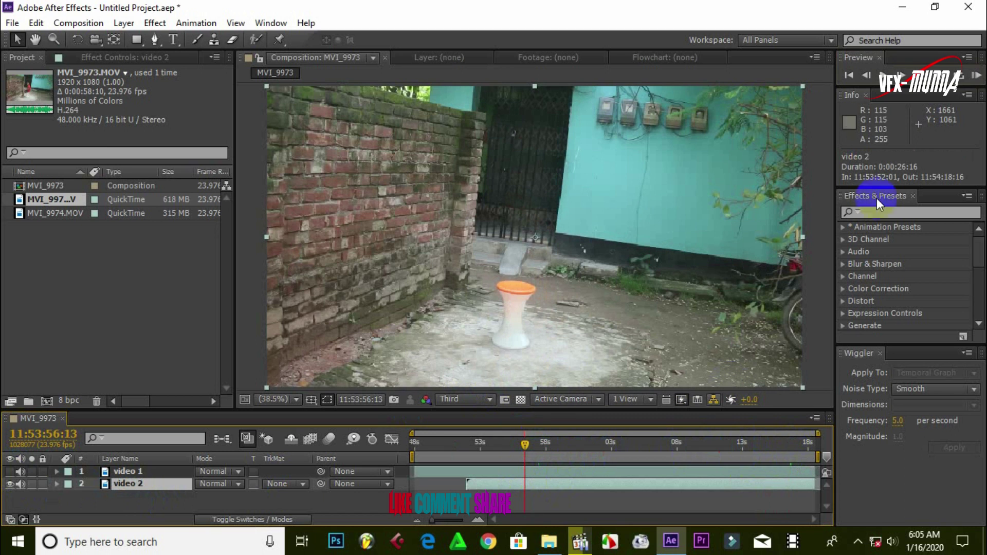
click(882, 75)
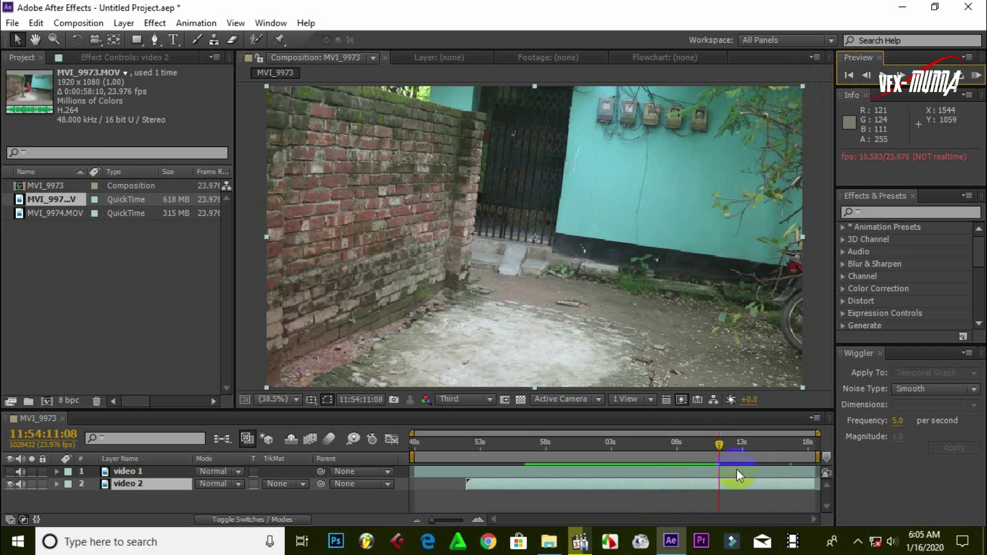
Stop the preview, scrub back to 11:53:56:17 and make video 1 visible again.
click(717, 446)
drag(717, 446, 527, 448)
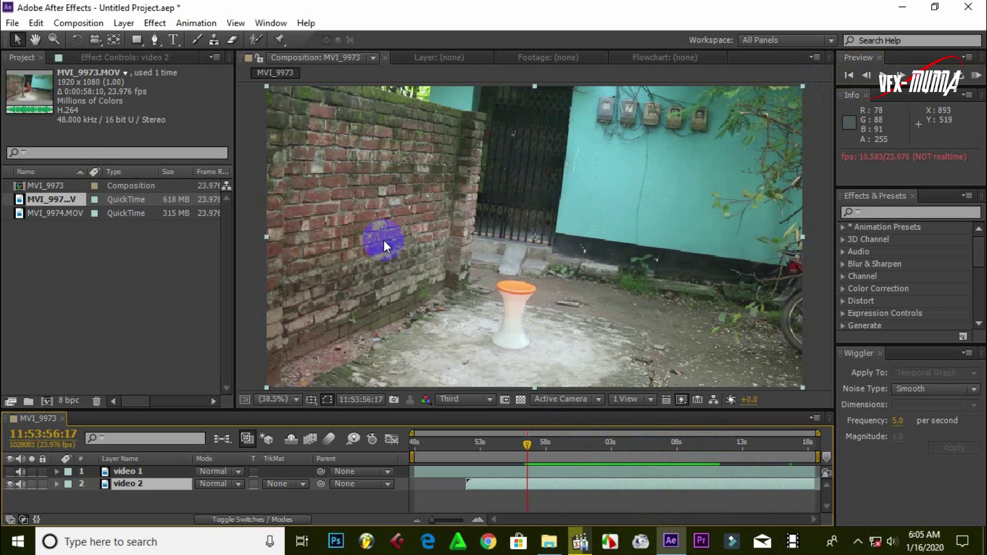
click(10, 471)
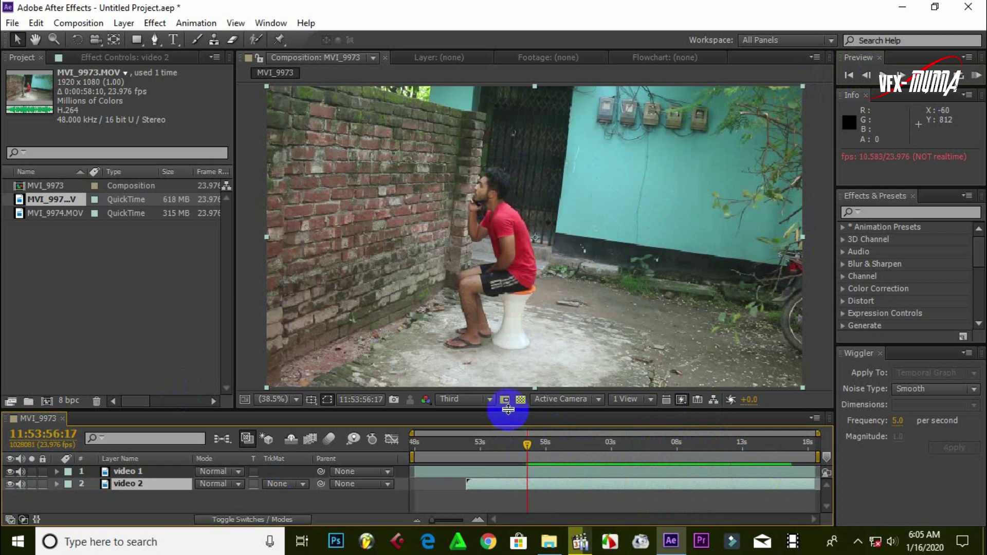
Enlarge the timeline, find frame 11:53:59:03 and select the video 1 layer.
drag(508, 410, 509, 363)
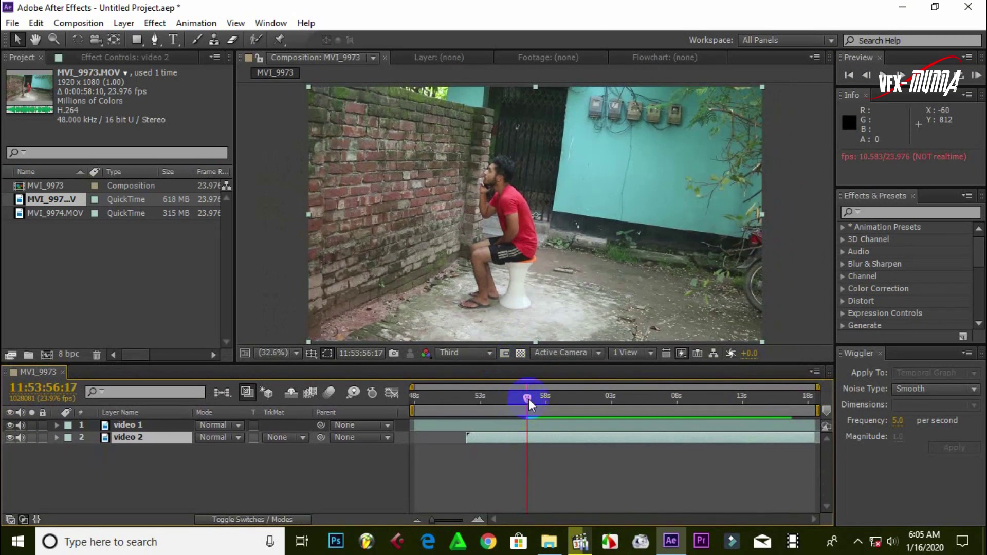
drag(528, 399, 556, 400)
click(558, 400)
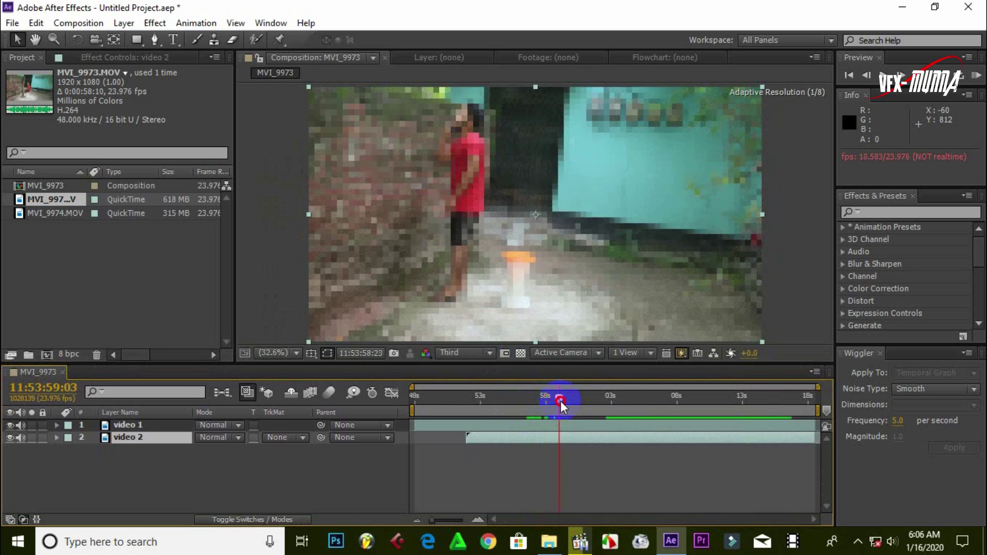
click(556, 425)
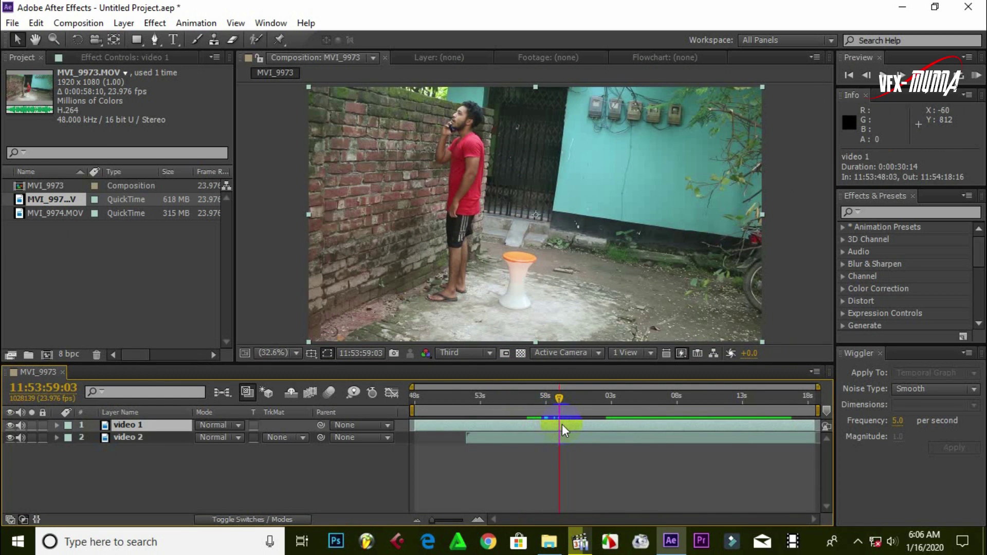
click(34, 24)
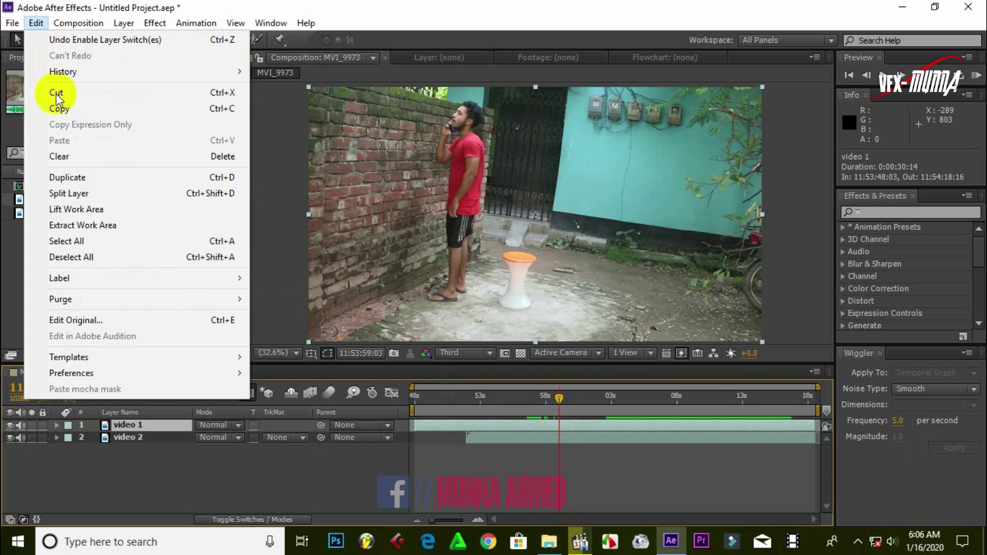
Split video 1 at 11:53:59:03 into a new video 3 layer, then nudge to 11:53:59:06.
click(205, 196)
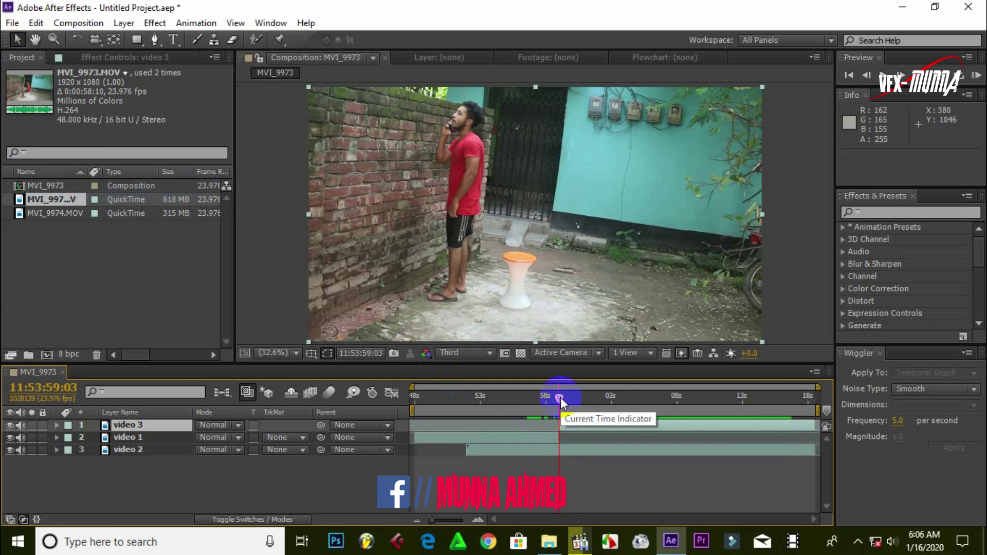
click(551, 434)
drag(556, 395, 561, 397)
Select the Pen tool and zoom the viewer out to 25%.
click(154, 45)
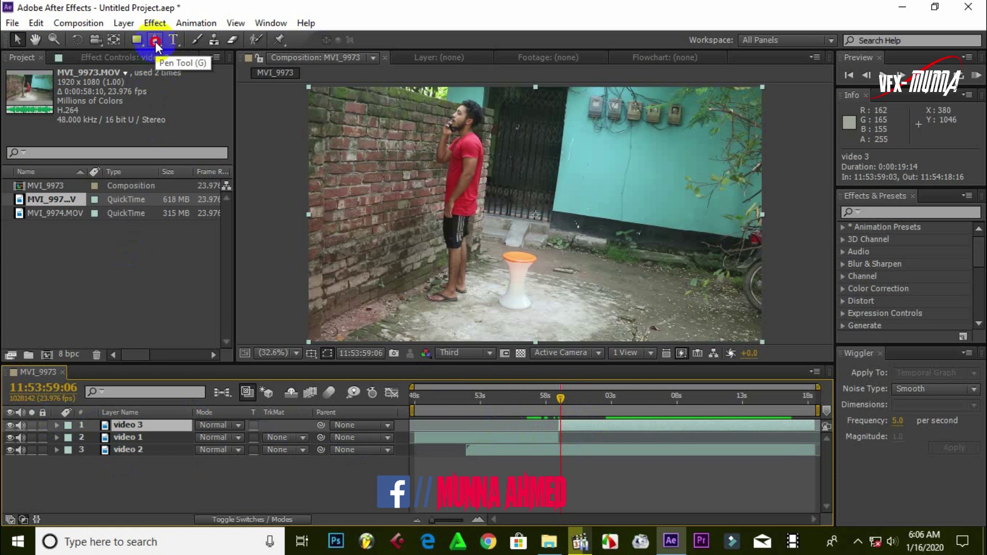
click(155, 42)
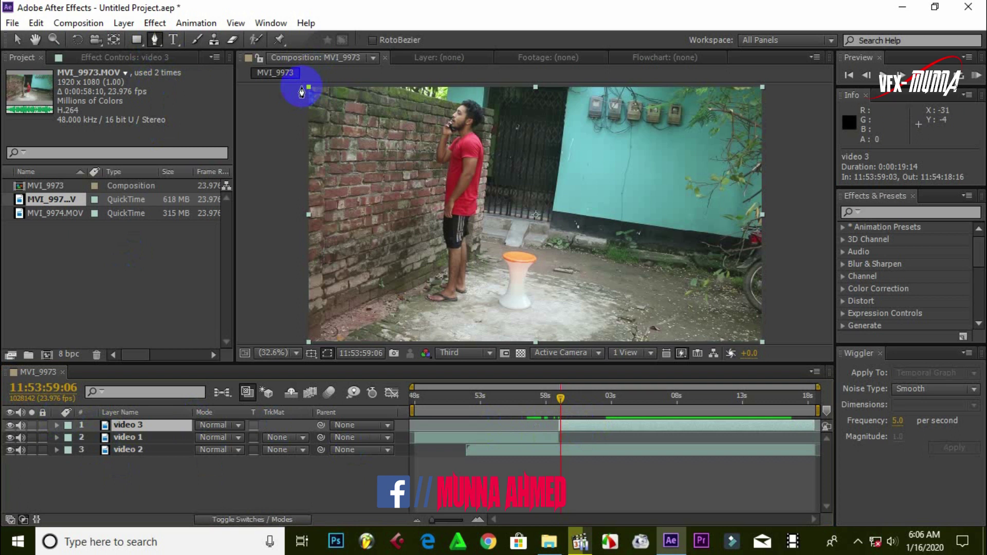
scroll(359, 120, down, 2)
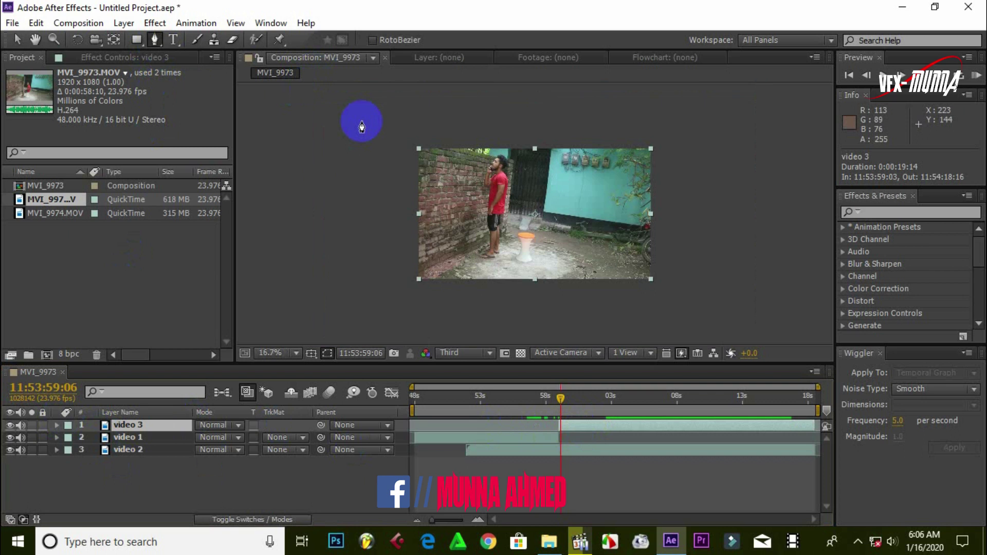
scroll(360, 121, up, 2)
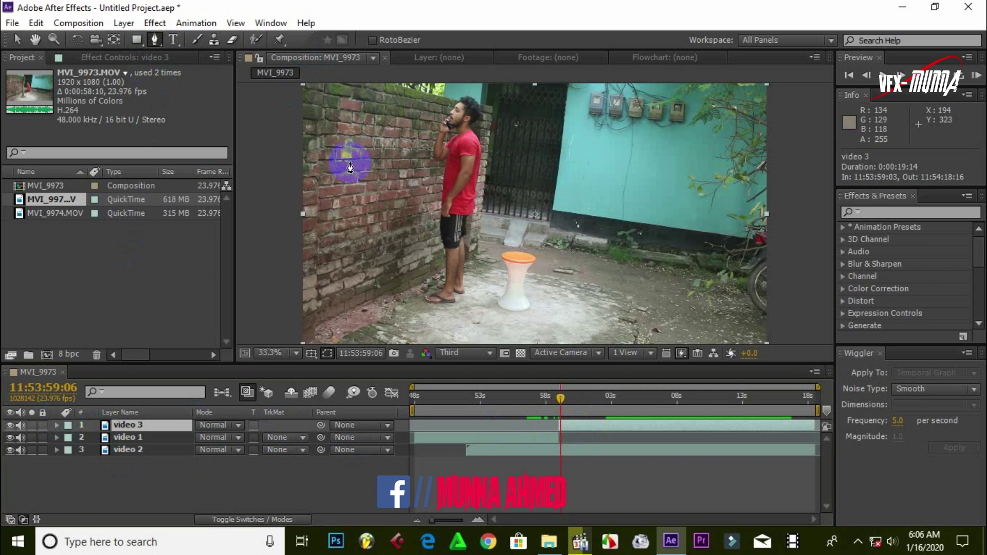
scroll(350, 167, down, 2)
scroll(350, 167, up, 3)
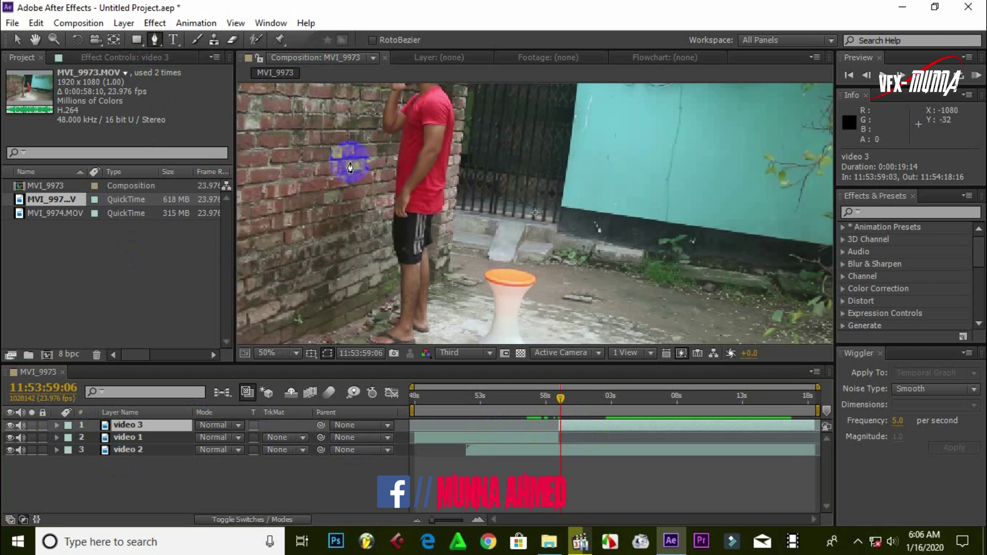
scroll(350, 167, down, 3)
scroll(350, 167, up, 3)
scroll(350, 167, down, 4)
scroll(350, 167, up, 2)
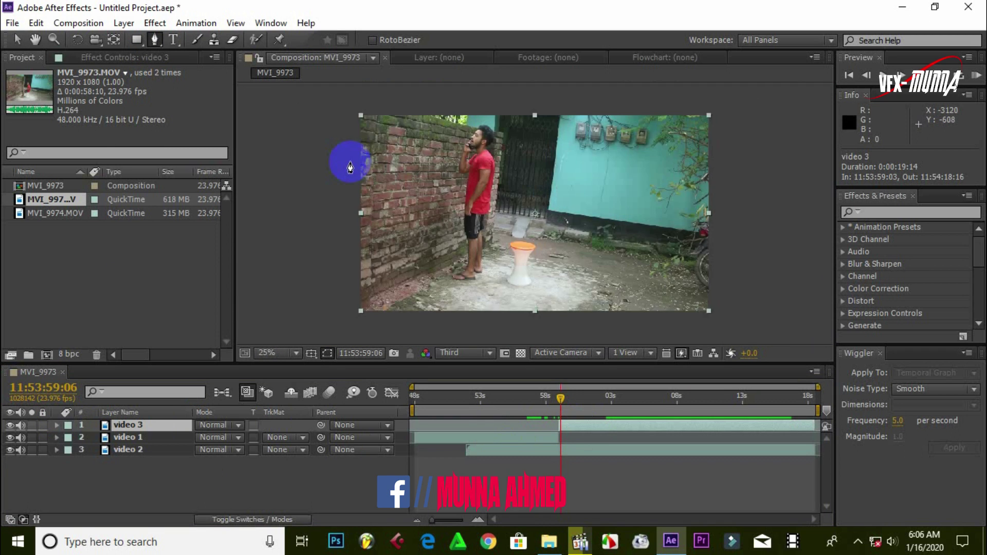
scroll(350, 167, down, 2)
scroll(350, 167, up, 2)
scroll(350, 168, down, 1)
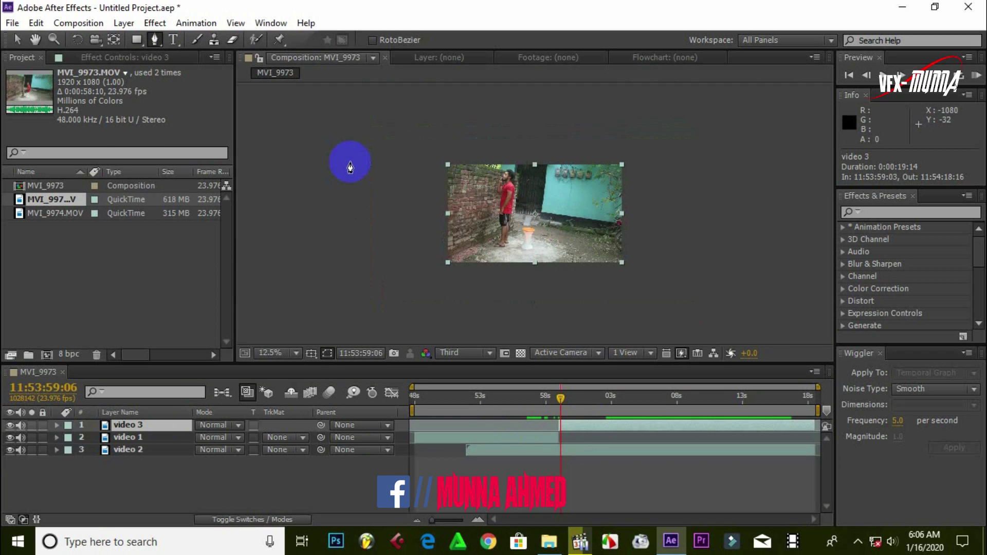
scroll(350, 167, up, 1)
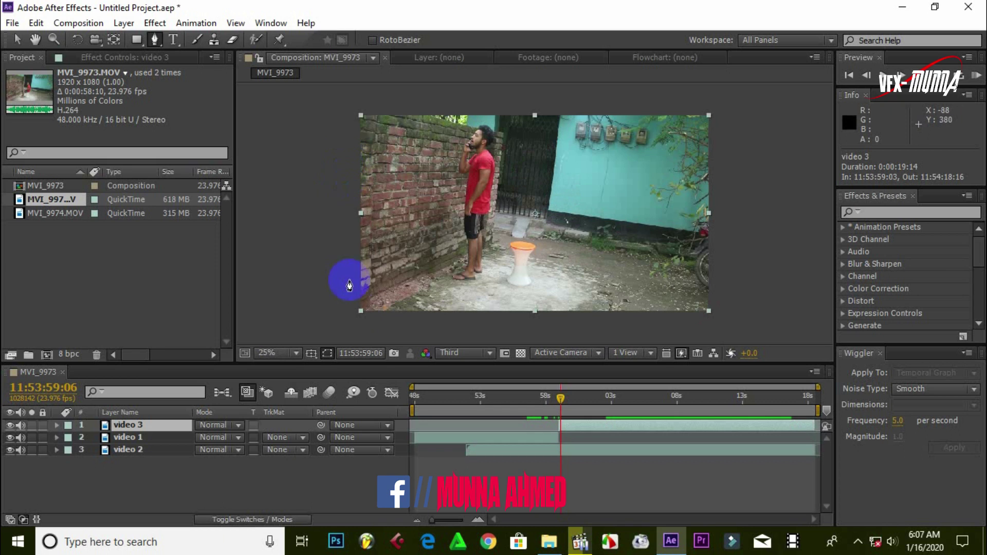
Draw a closed nine-point mask on video 3 around the man by the brick wall.
click(351, 106)
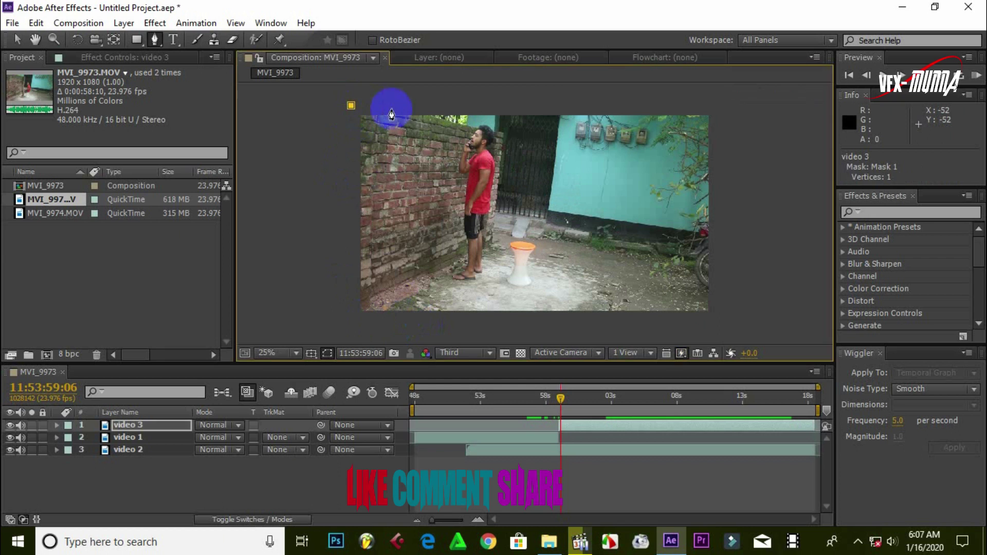
click(500, 106)
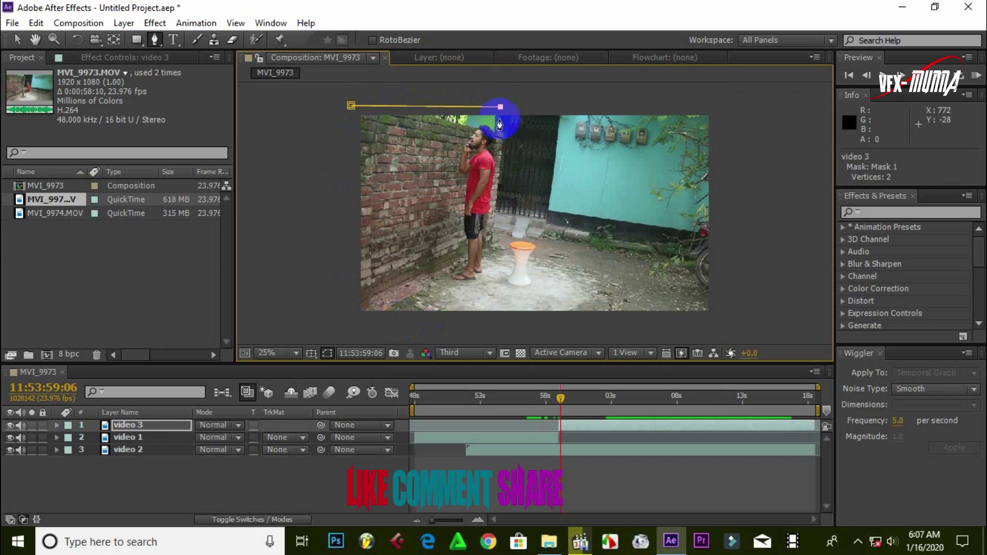
click(502, 134)
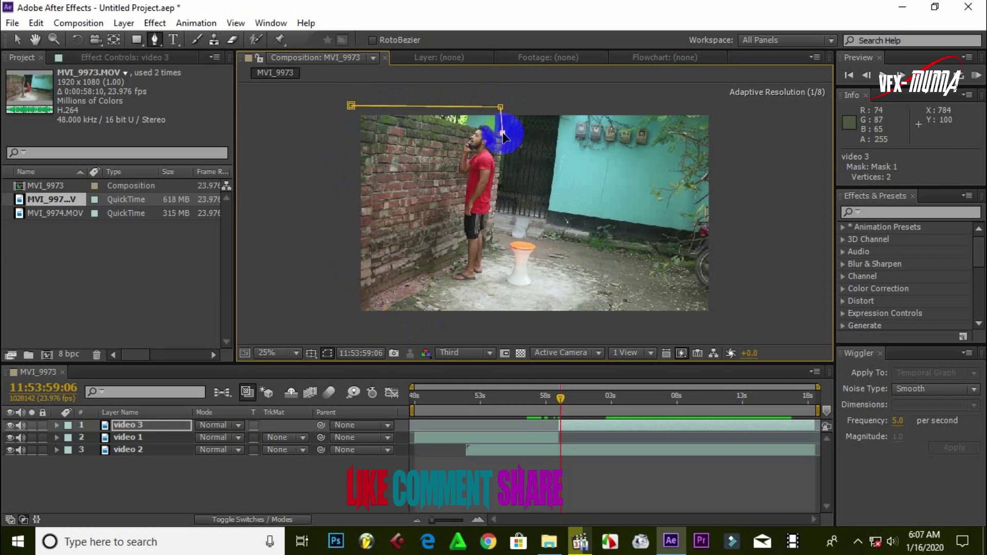
click(496, 178)
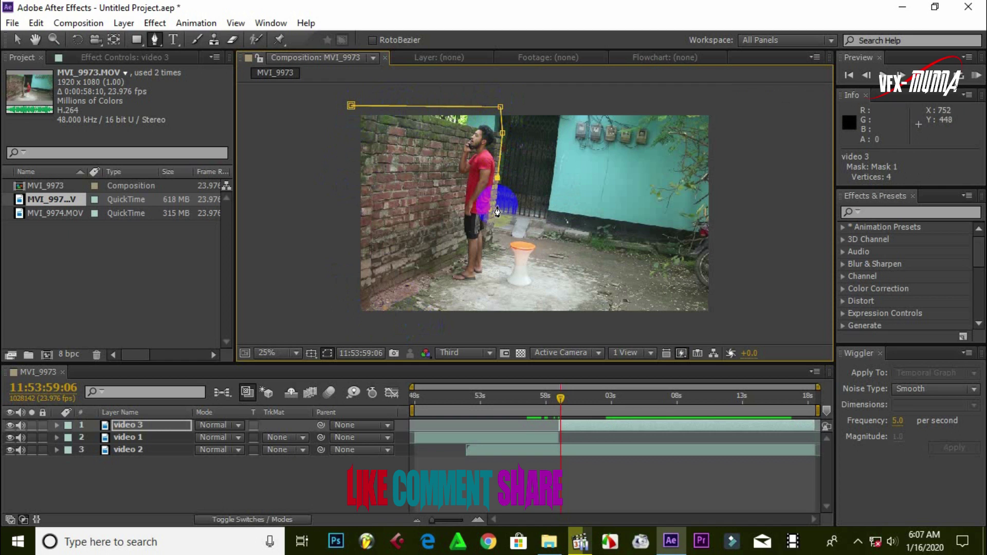
click(492, 246)
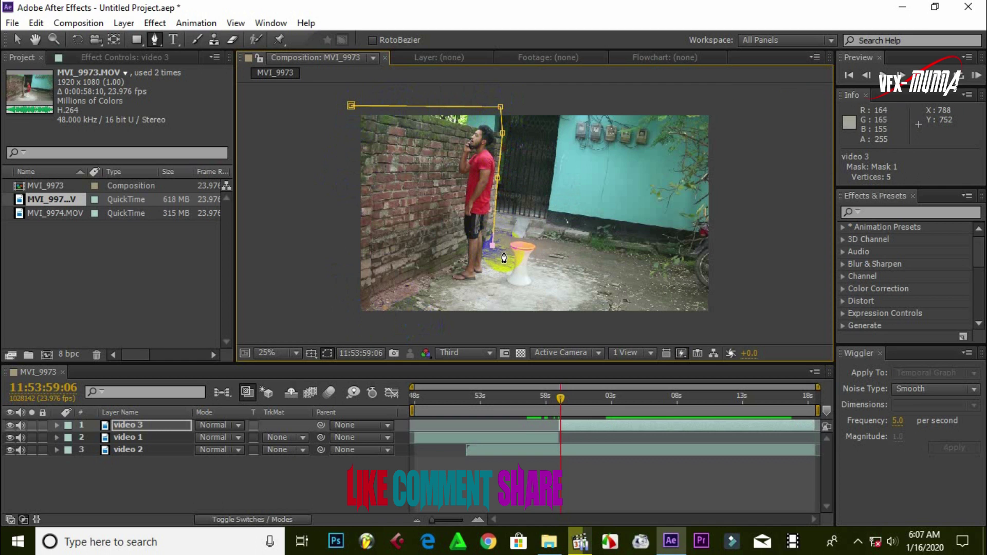
click(503, 252)
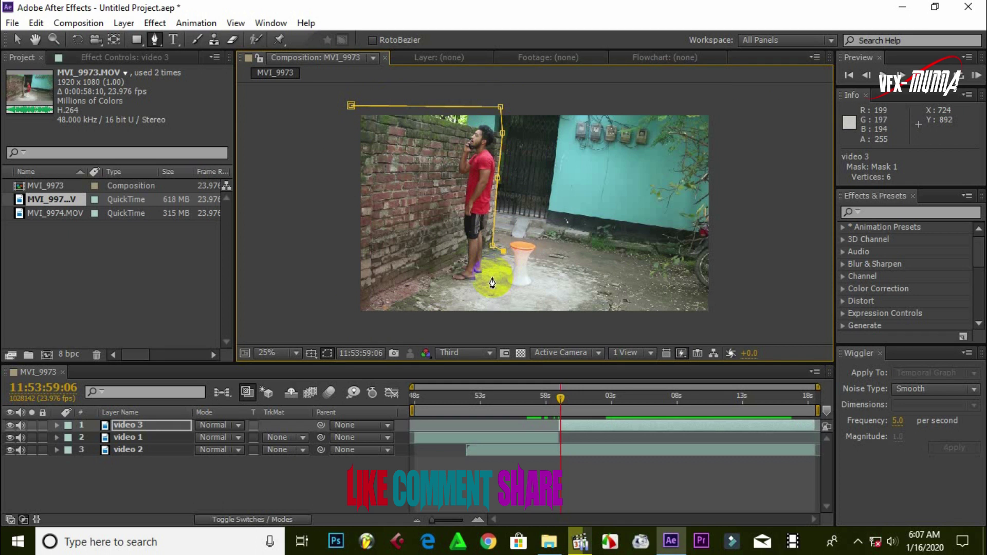
click(500, 296)
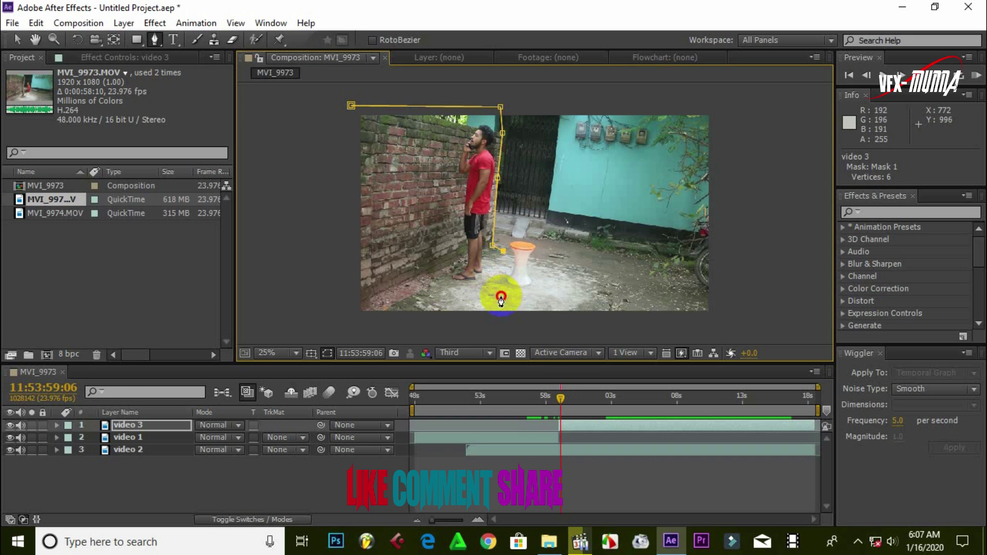
click(495, 324)
click(345, 311)
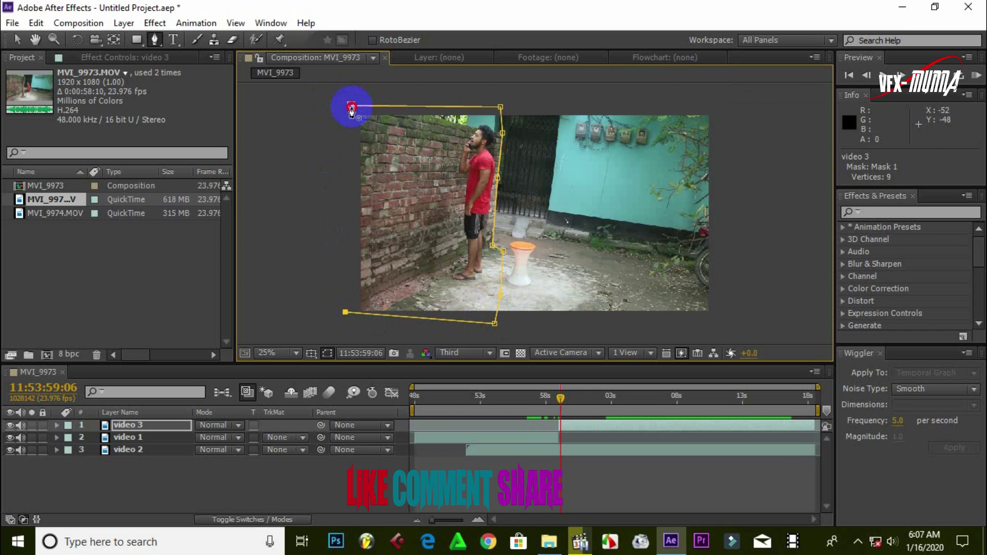
click(351, 107)
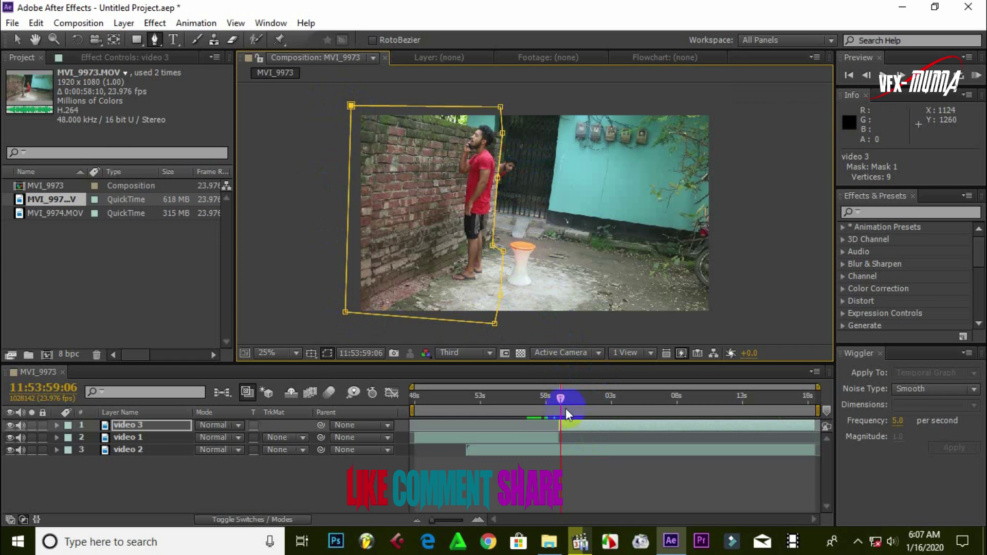
drag(558, 399, 541, 402)
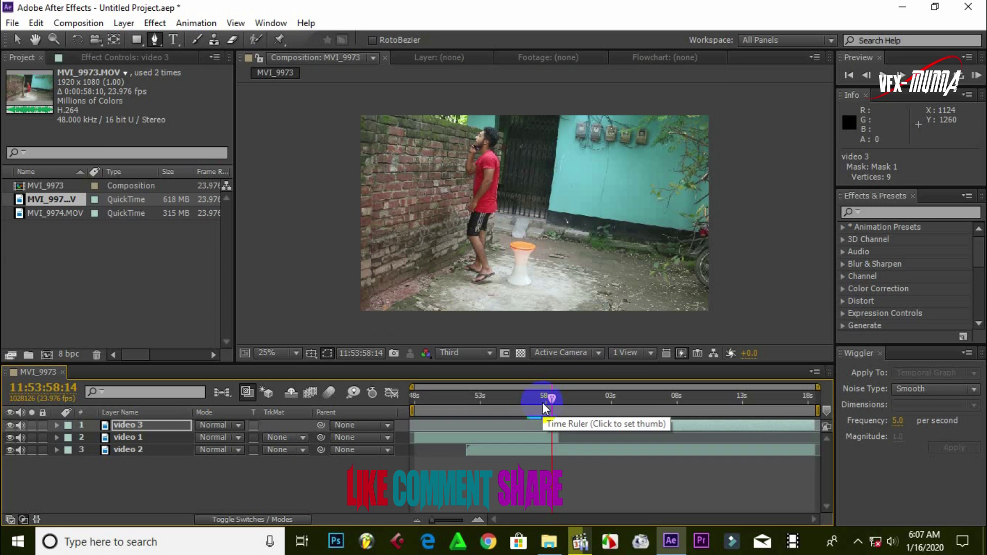
click(569, 468)
key(space)
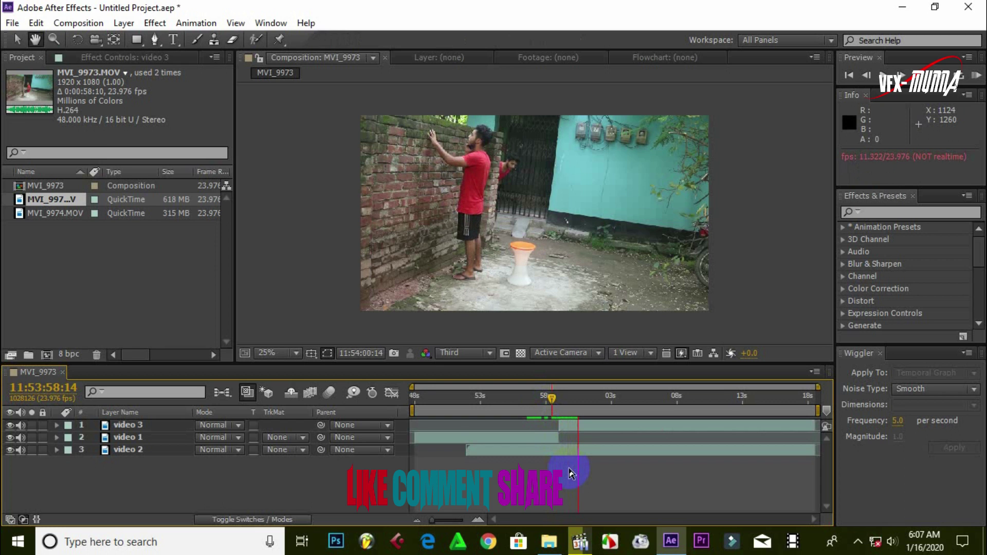
key(g)
click(268, 351)
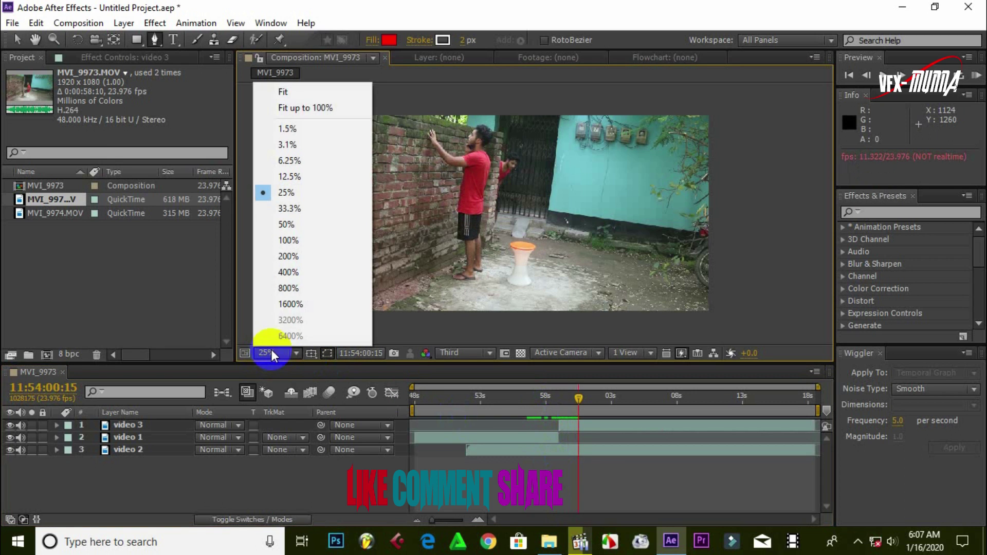
click(291, 95)
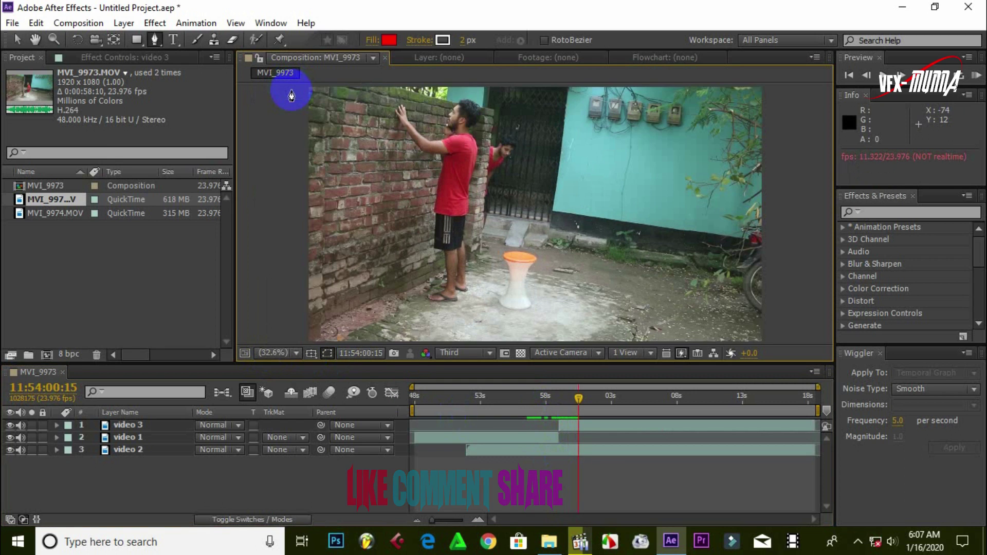
drag(540, 367, 538, 433)
key(space)
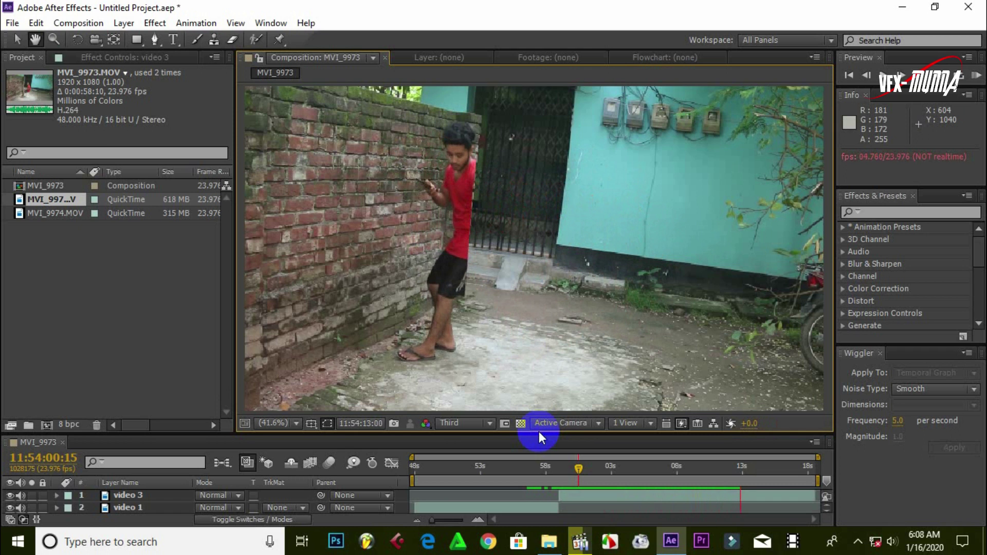
key(g)
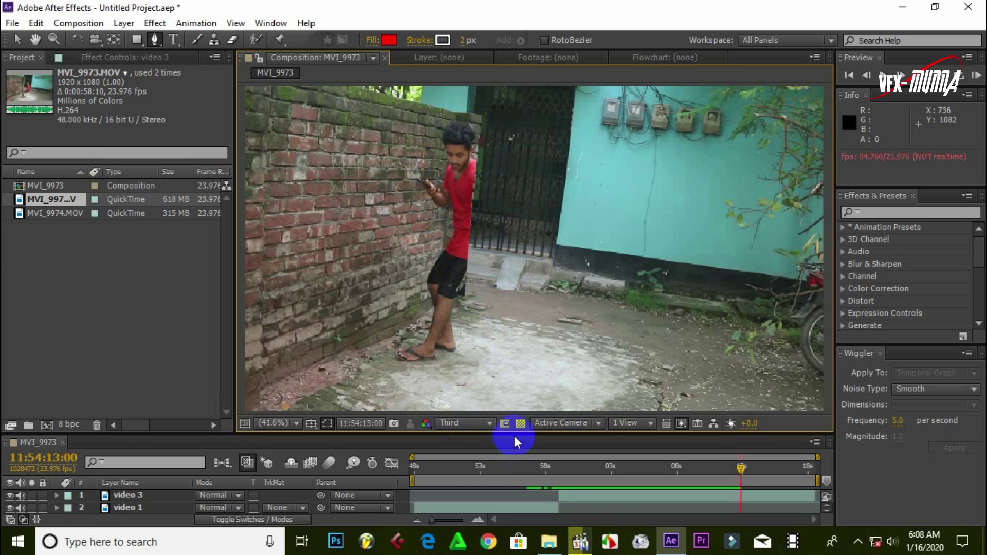
drag(513, 435, 534, 309)
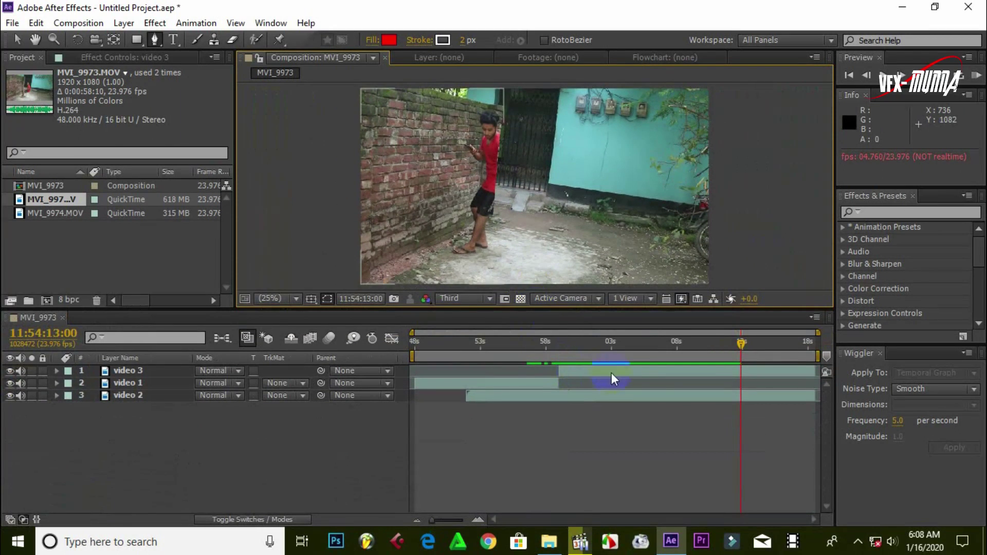
drag(742, 345, 732, 372)
Expand video 3's Mask 1 and enable Mask Path and Mask Feather keyframing.
click(733, 372)
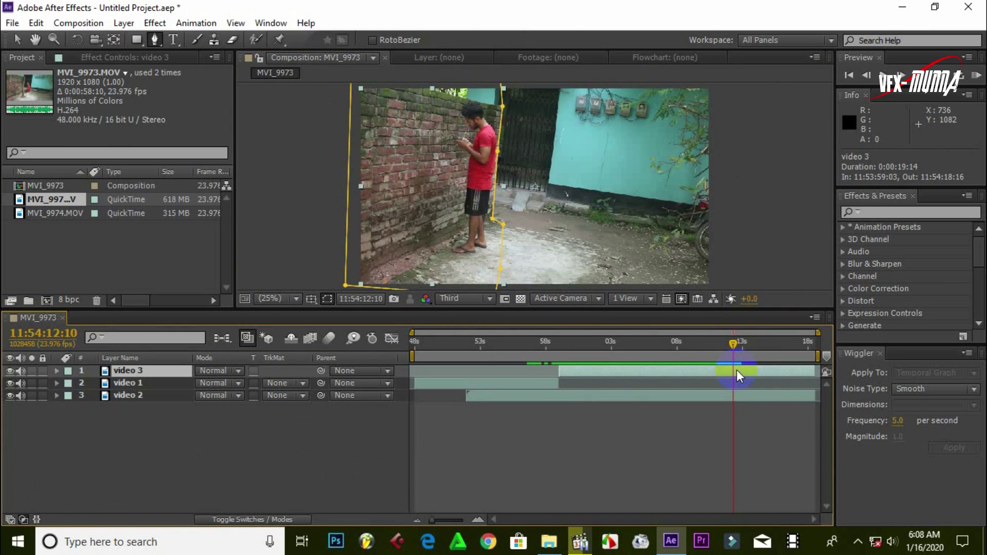
click(58, 371)
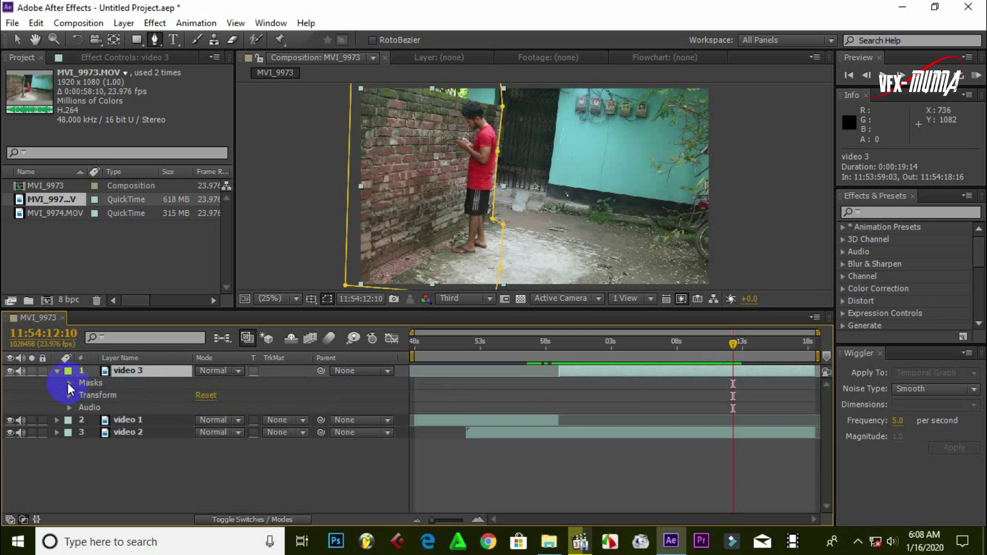
click(69, 383)
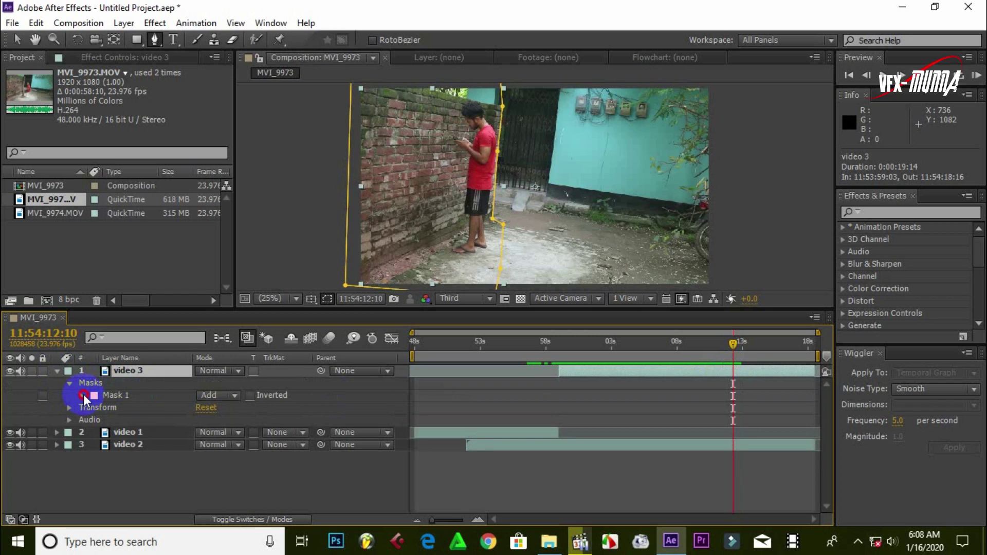
click(82, 395)
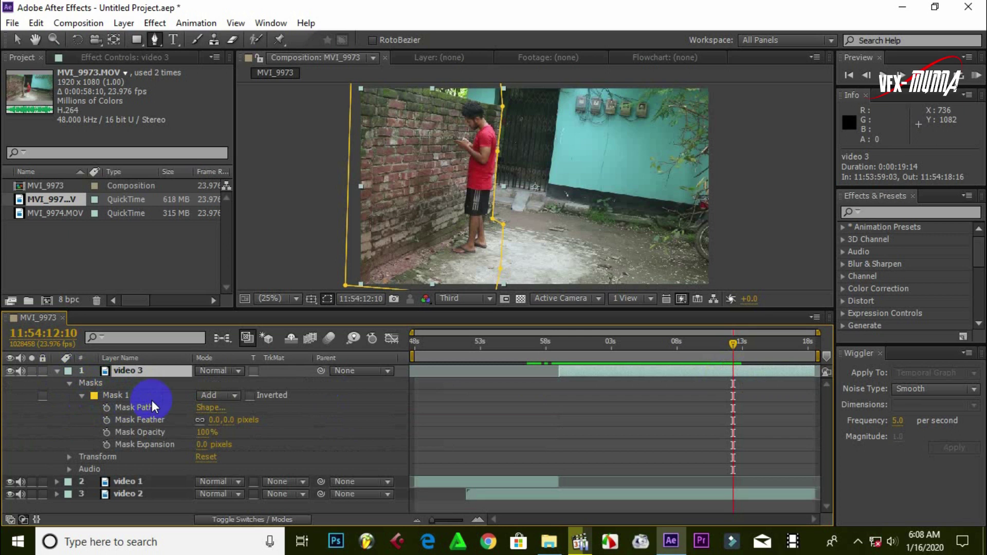
click(107, 407)
click(106, 420)
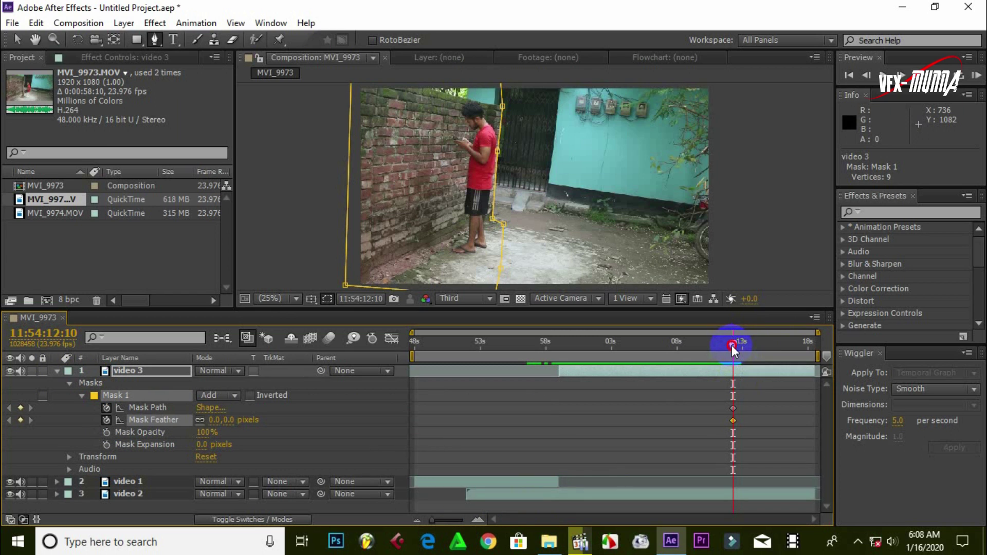
At 11:54:12:16, shift the mask's right-side points slightly to the right.
drag(732, 344, 735, 348)
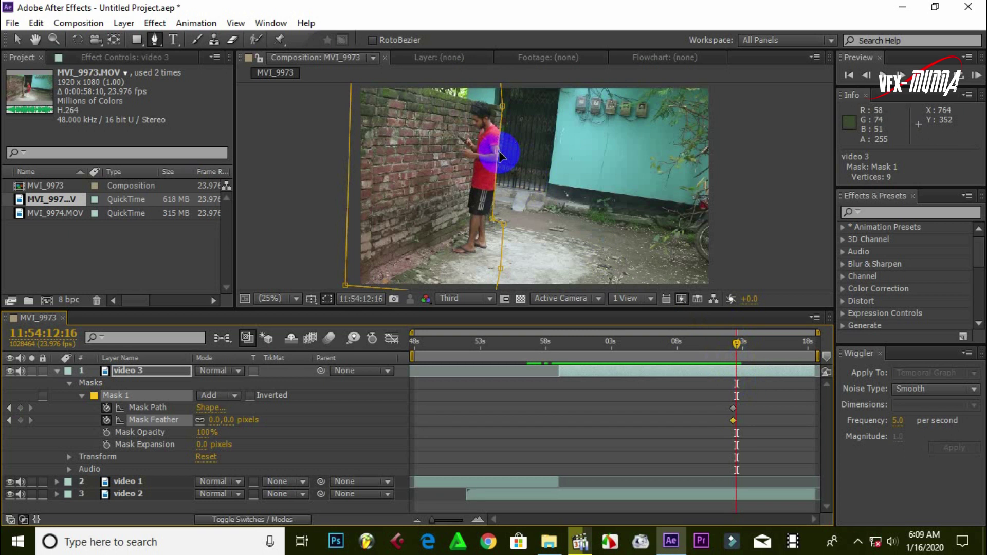
drag(498, 151, 510, 150)
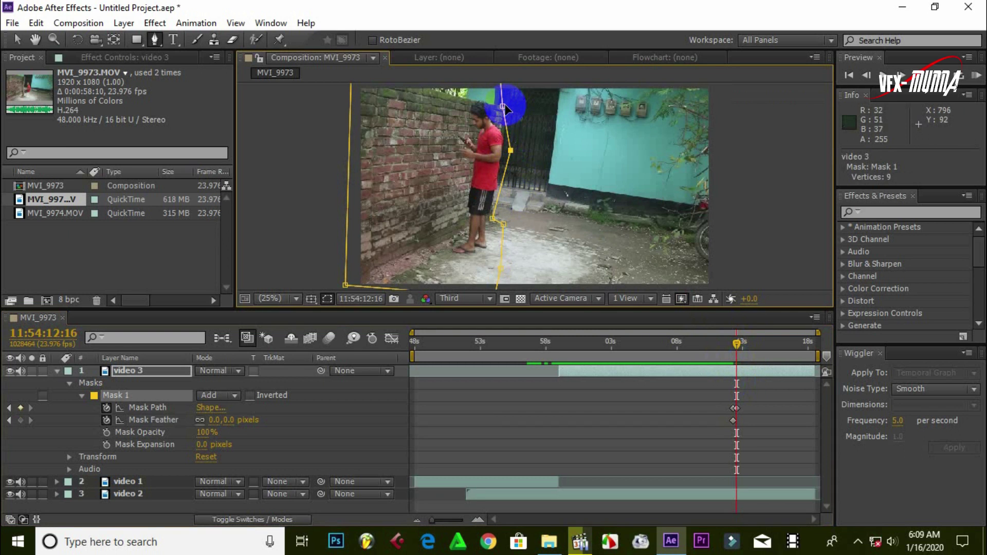
drag(502, 106, 521, 104)
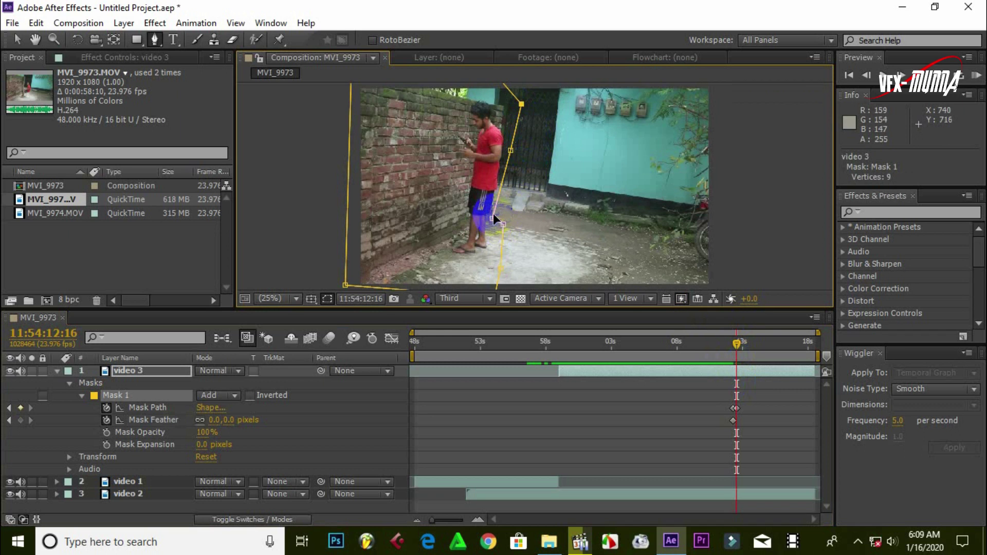
drag(493, 216, 521, 214)
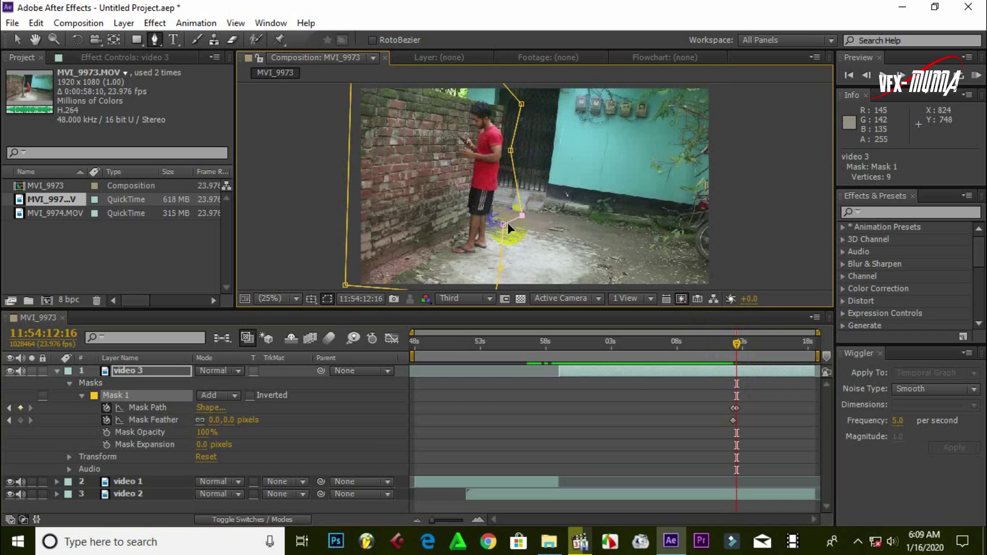
click(748, 341)
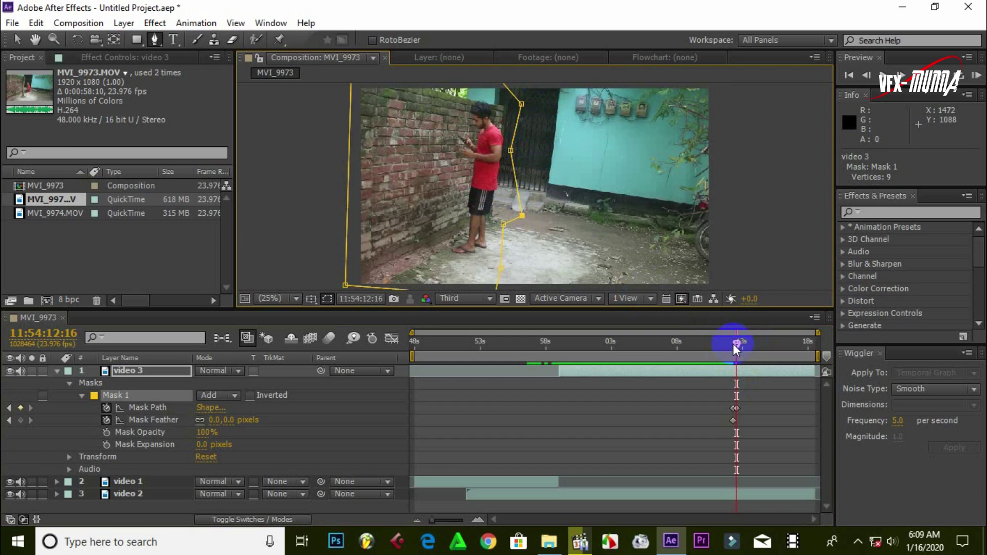
At 11:54:12:19, push the top, middle and lower mask points further right.
drag(735, 345, 738, 342)
click(508, 153)
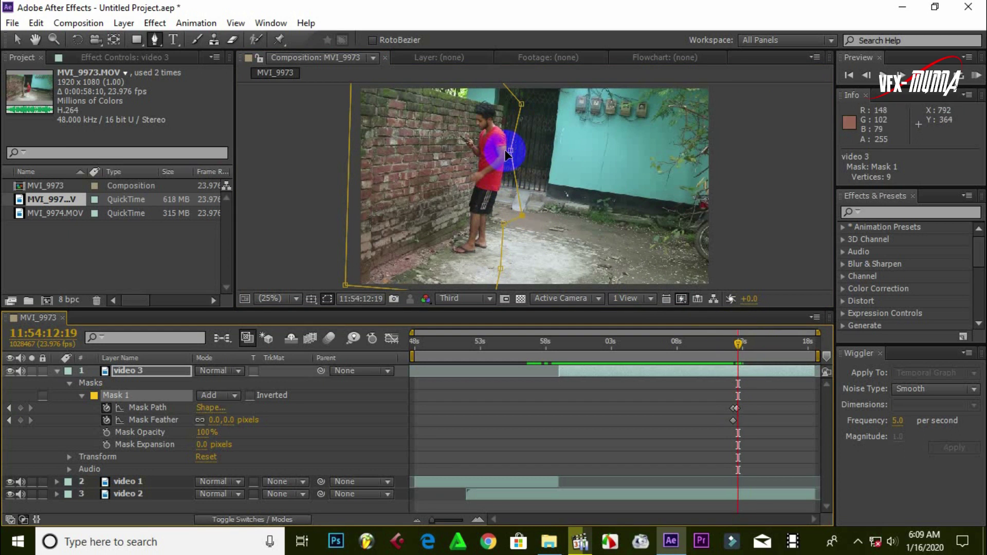
drag(506, 154, 535, 149)
click(522, 105)
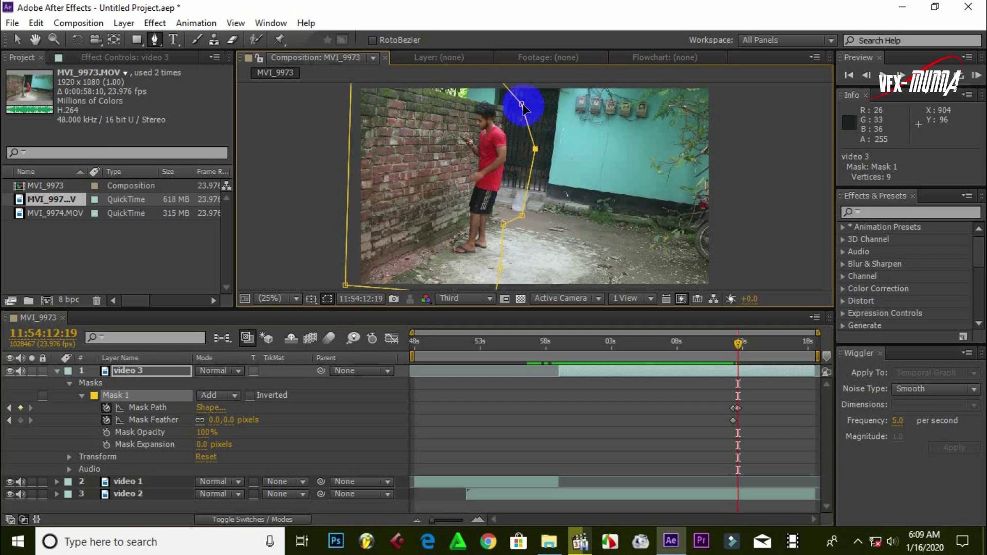
drag(522, 105, 571, 84)
click(535, 149)
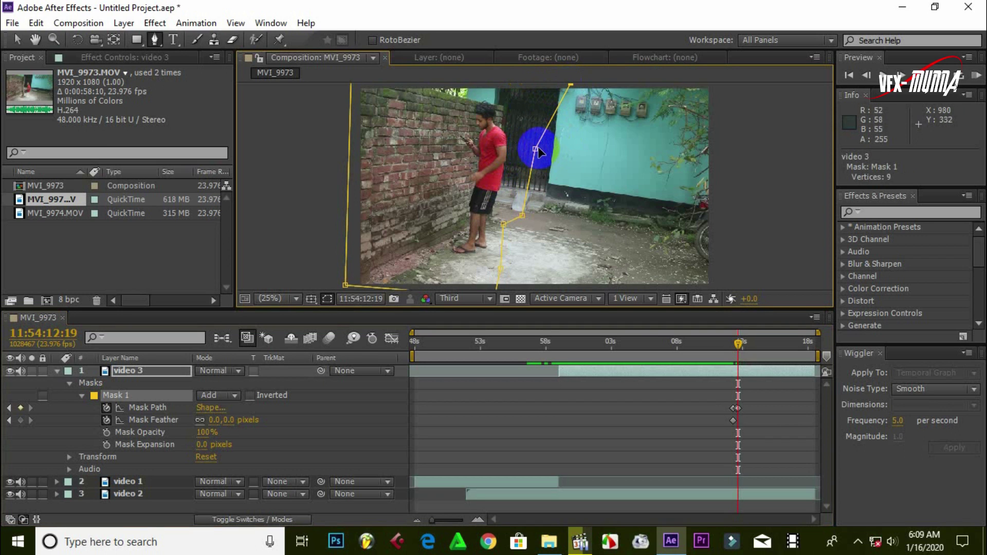
drag(538, 149, 595, 169)
drag(522, 215, 587, 229)
drag(503, 224, 585, 261)
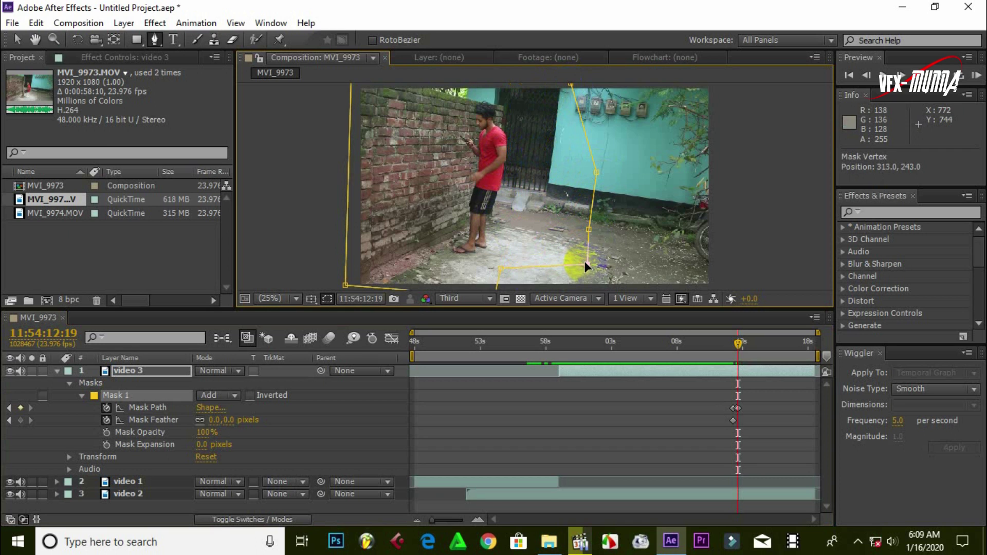
click(495, 269)
drag(516, 276, 554, 291)
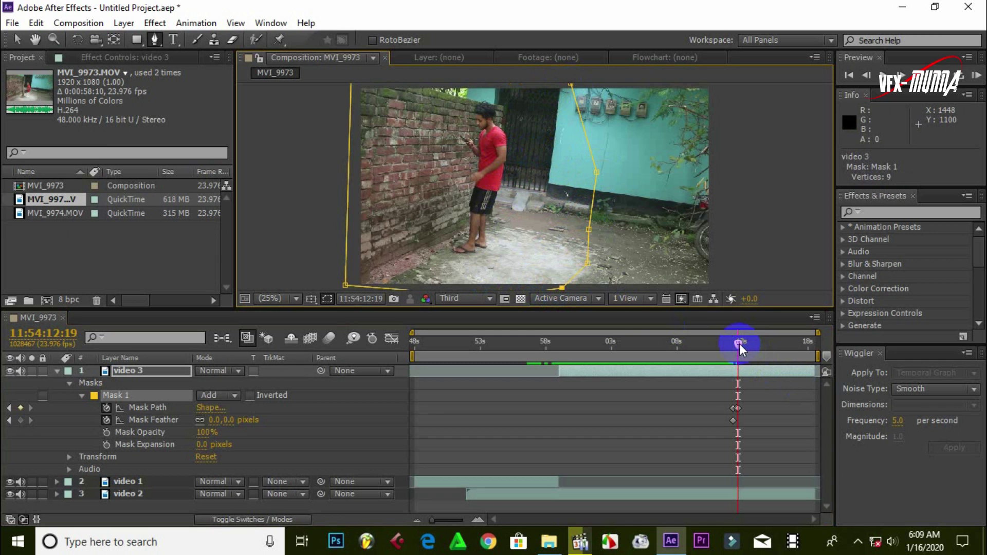
At 11:54:13:10, drag the mask points to the frame's right edge, then review at 11:54:11:22.
drag(739, 344, 746, 347)
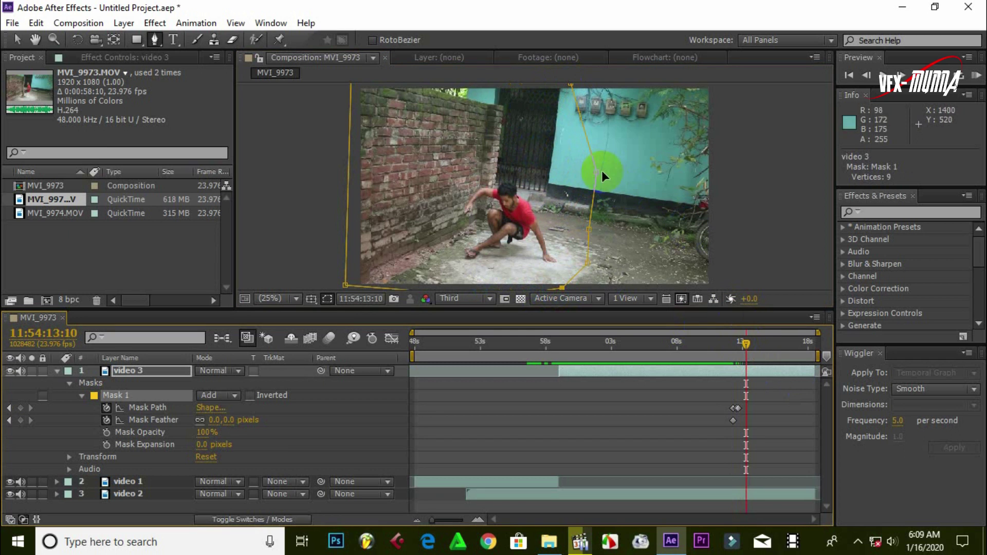
drag(603, 175, 623, 175)
drag(588, 228, 742, 244)
drag(587, 263, 738, 284)
drag(624, 172, 737, 87)
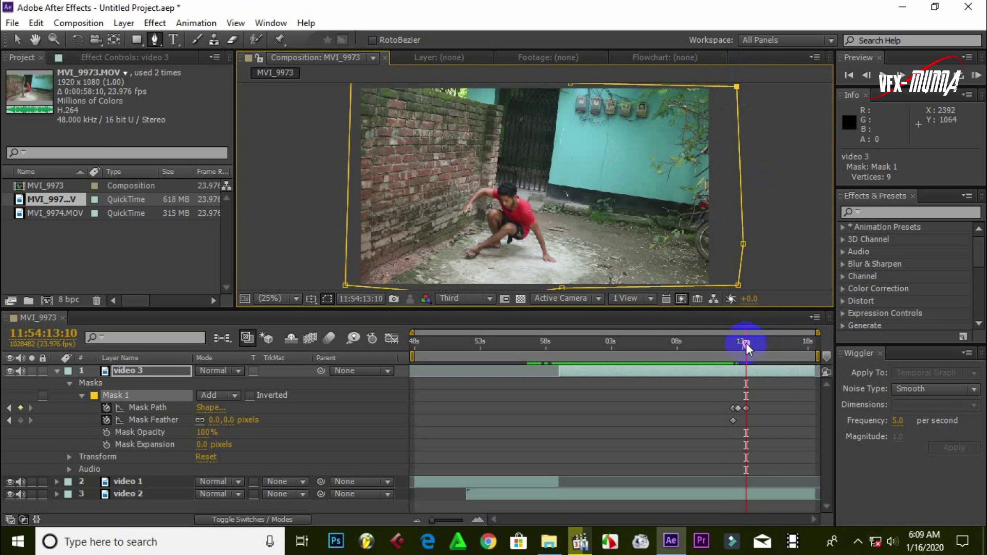
drag(746, 343, 723, 348)
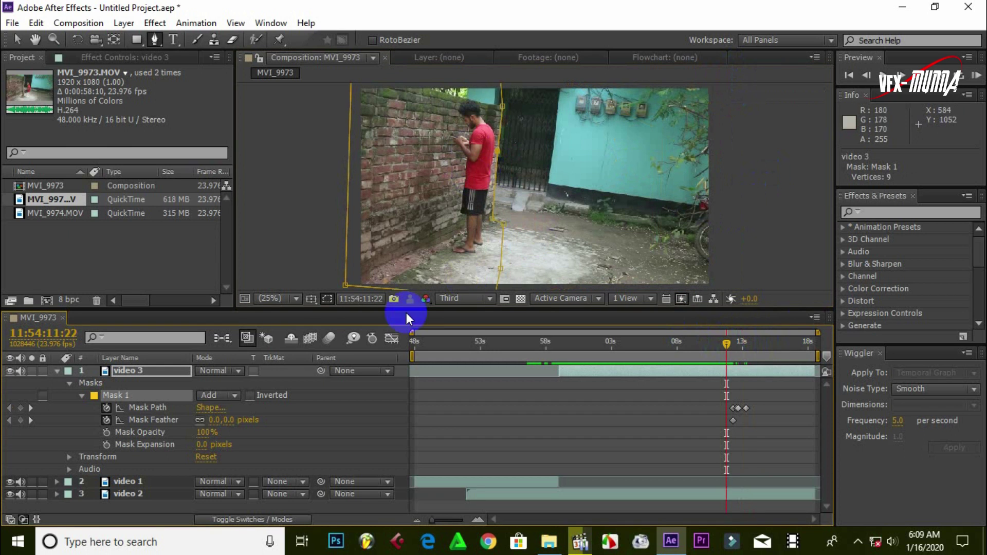
Fit the composition to the viewer and enlarge the viewer panel.
click(263, 298)
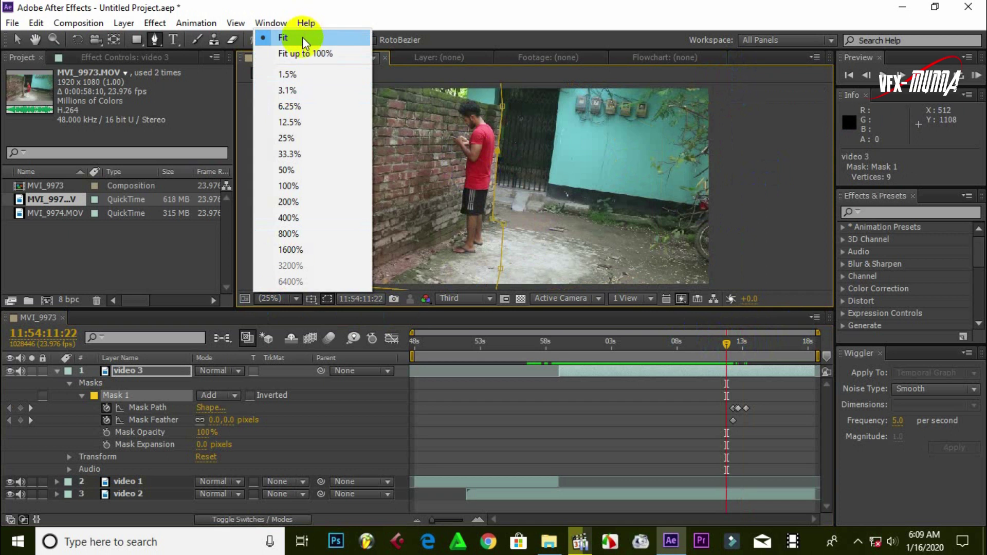
click(302, 37)
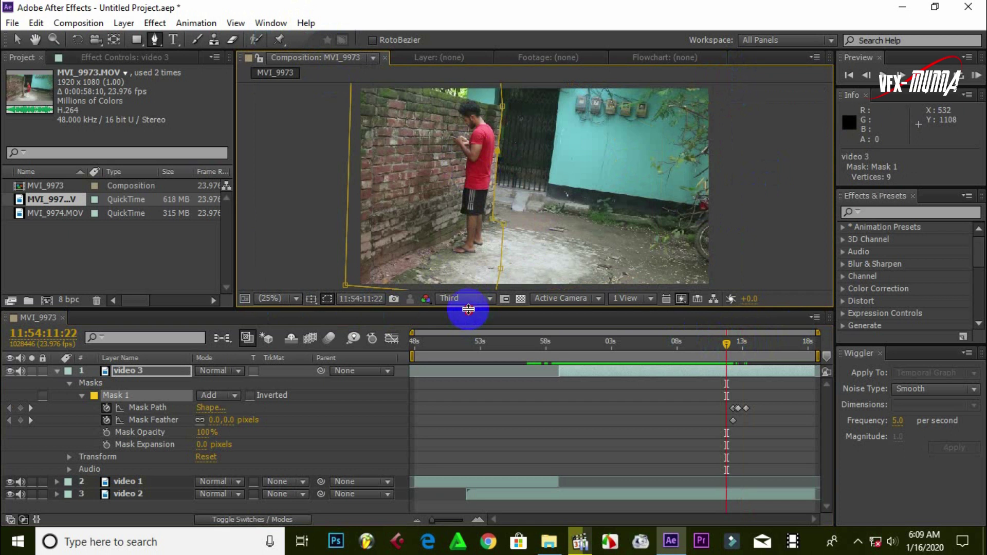
drag(468, 309, 464, 394)
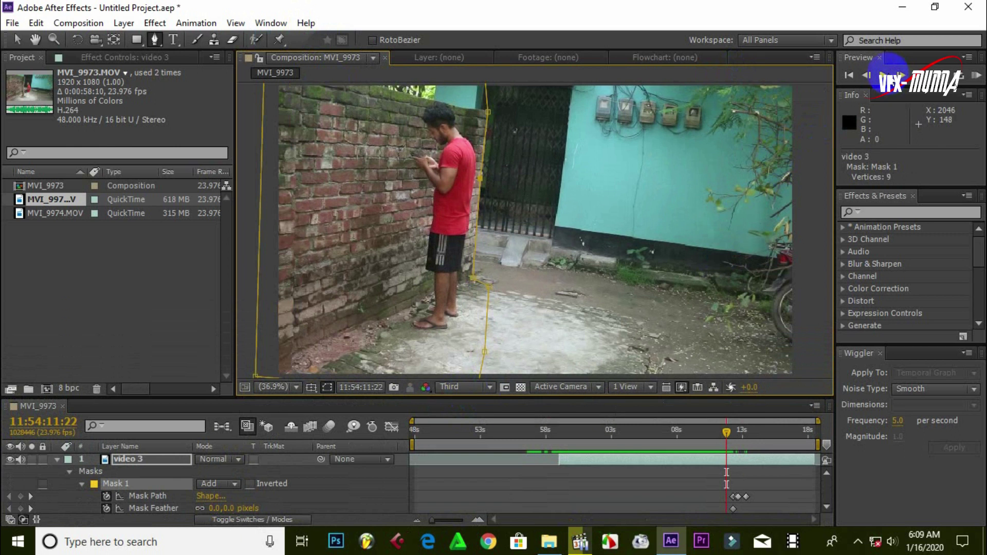
Preview the masked clip, switch resolution to Full and enlarge the timeline.
click(883, 75)
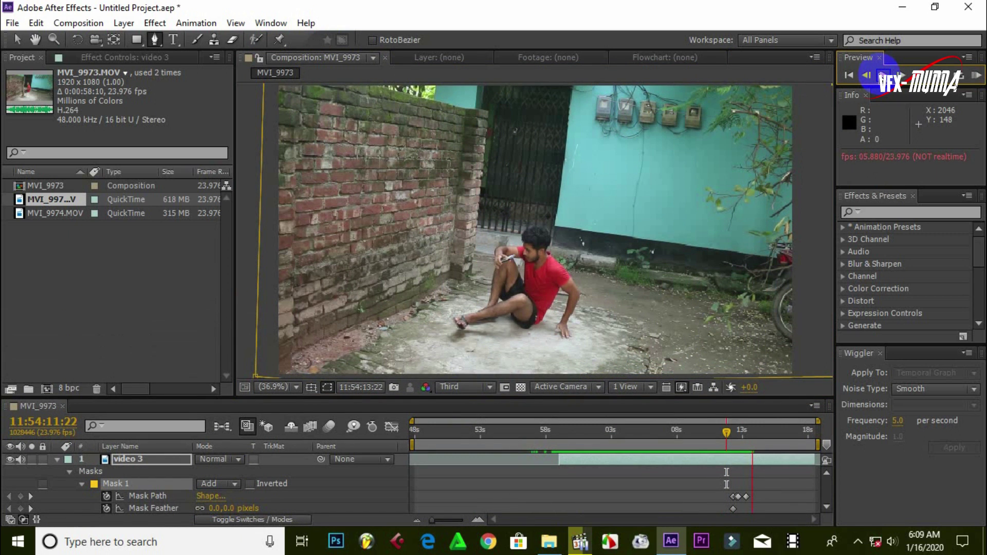
click(637, 377)
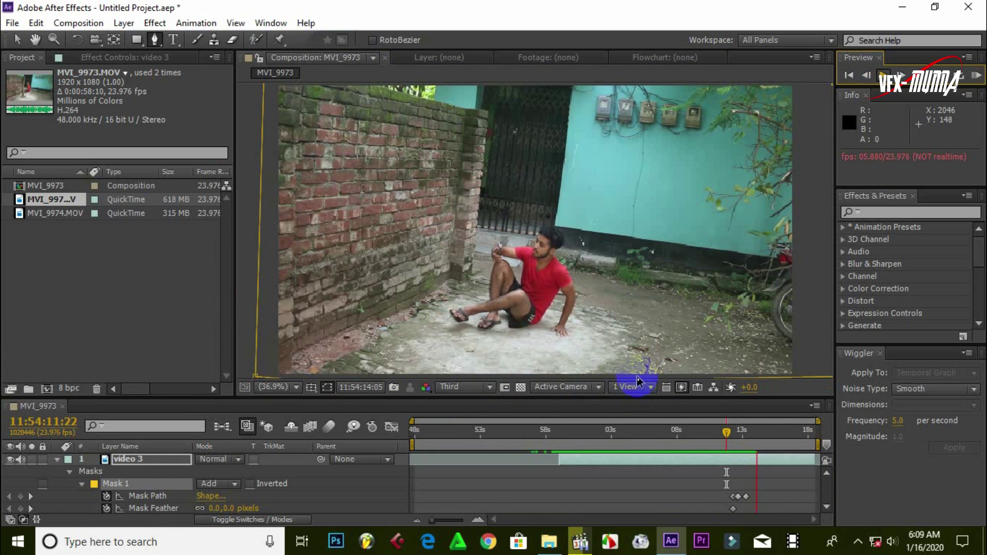
click(464, 389)
click(475, 422)
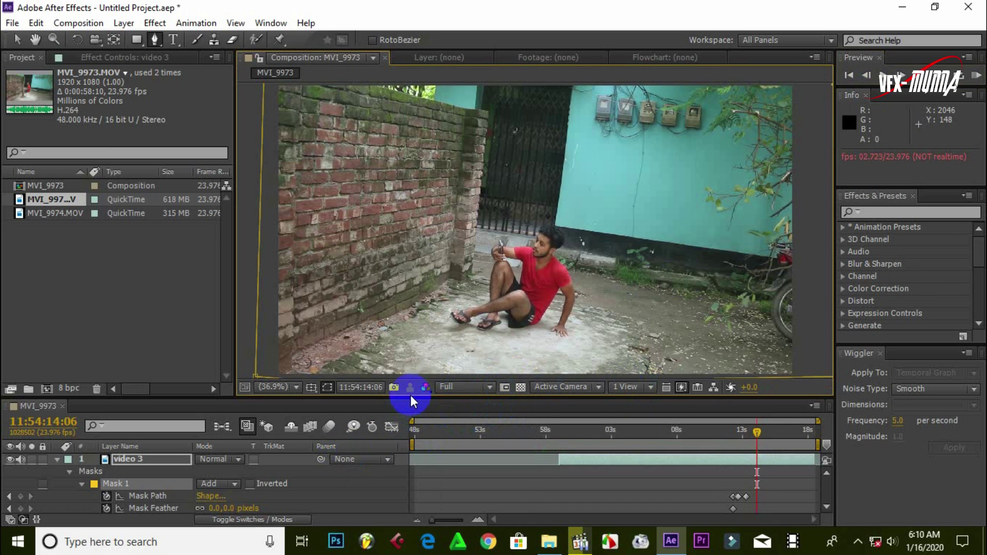
drag(410, 394, 446, 291)
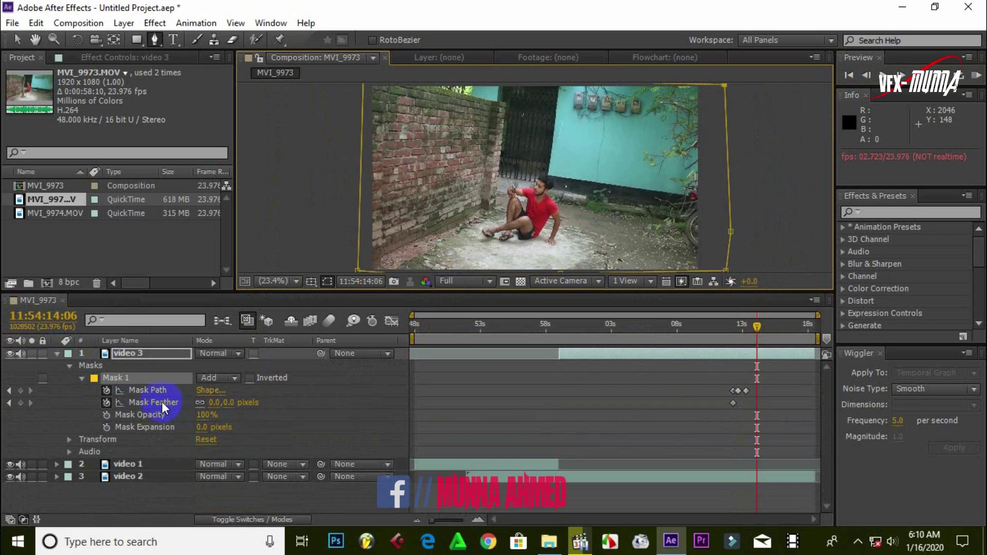
Keyframe Mask Feather at 16 pixels, scrub back, and collapse the video 3 layer.
click(232, 403)
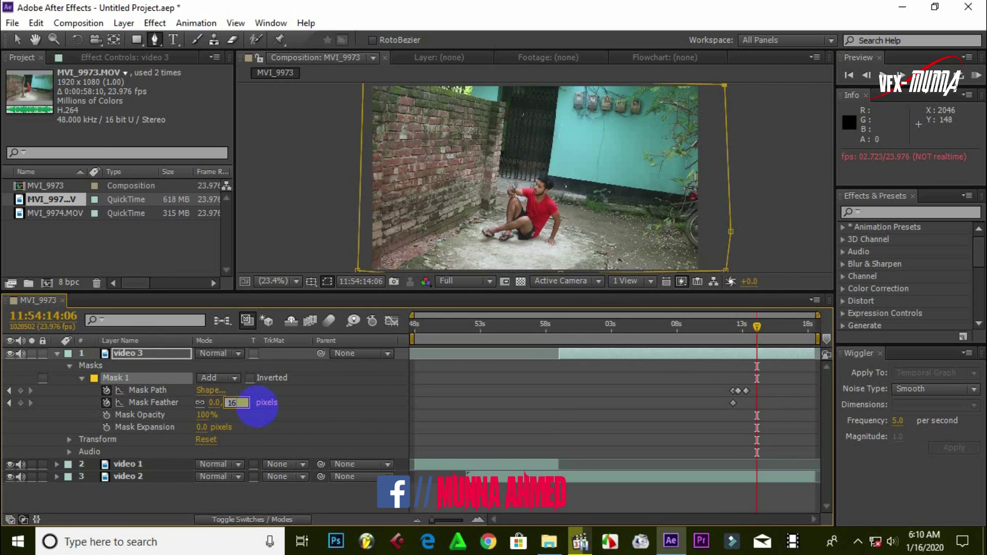
click(307, 402)
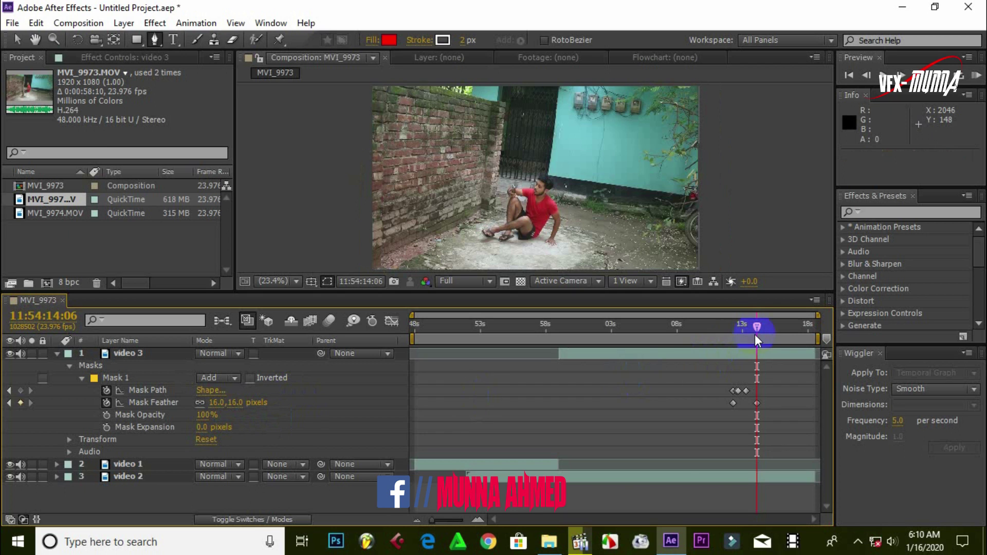
drag(757, 326, 715, 336)
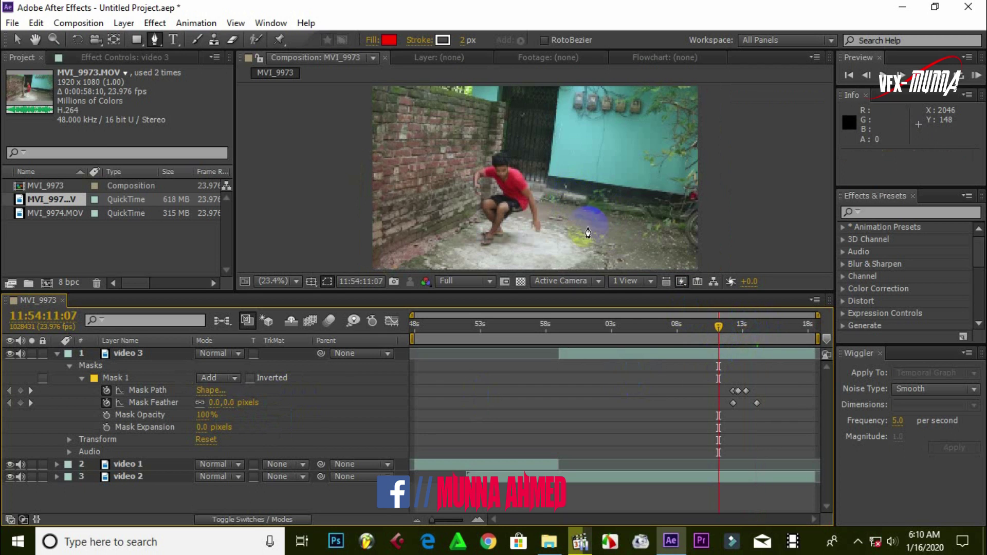
click(54, 365)
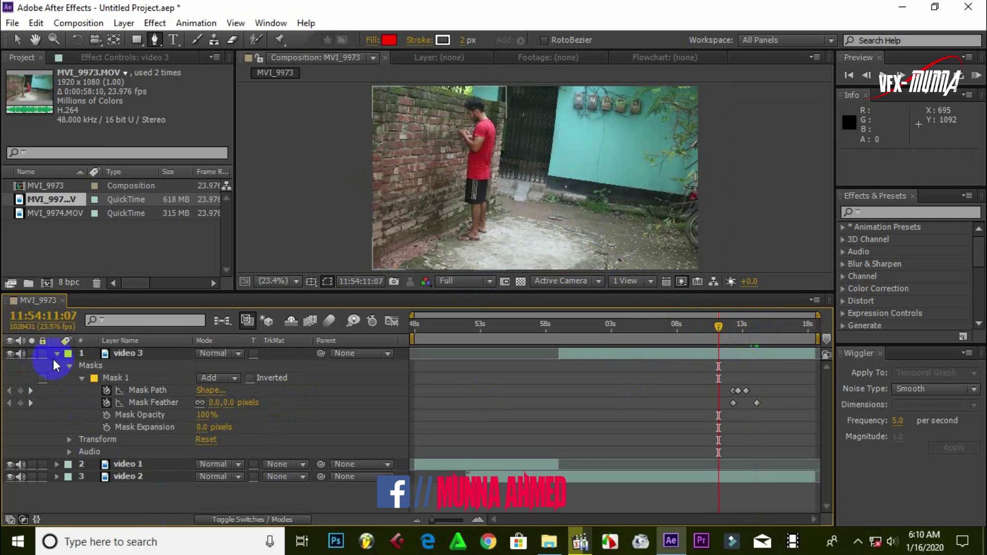
click(56, 354)
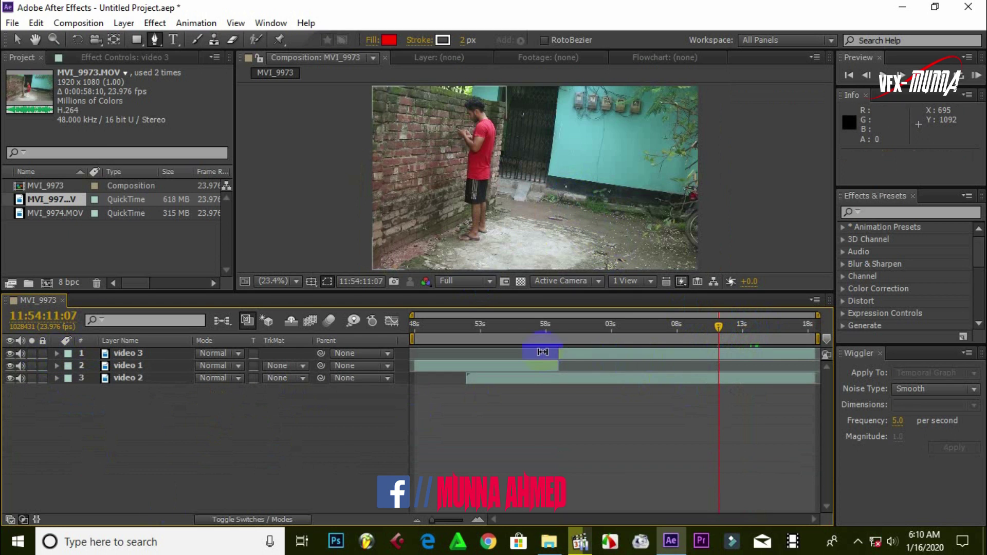
click(533, 329)
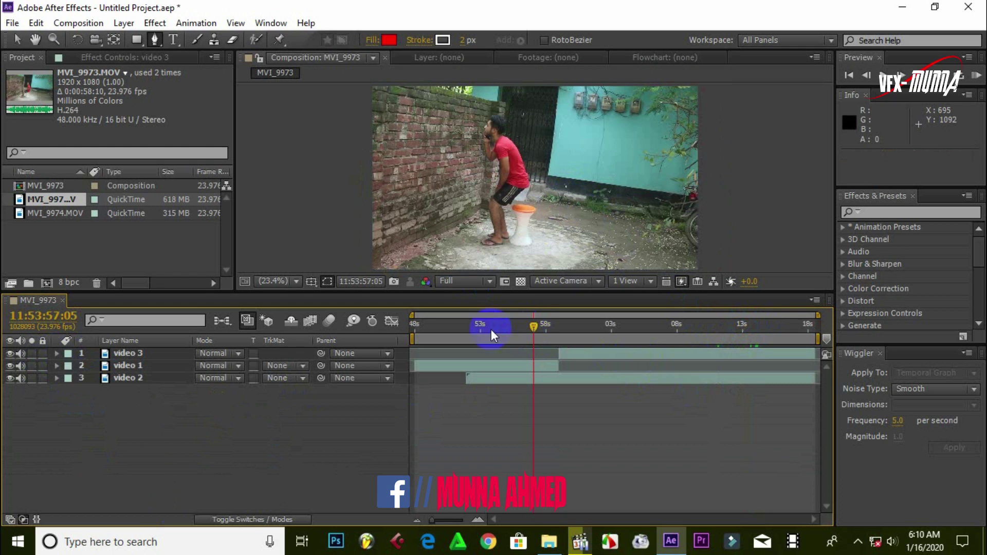
click(453, 328)
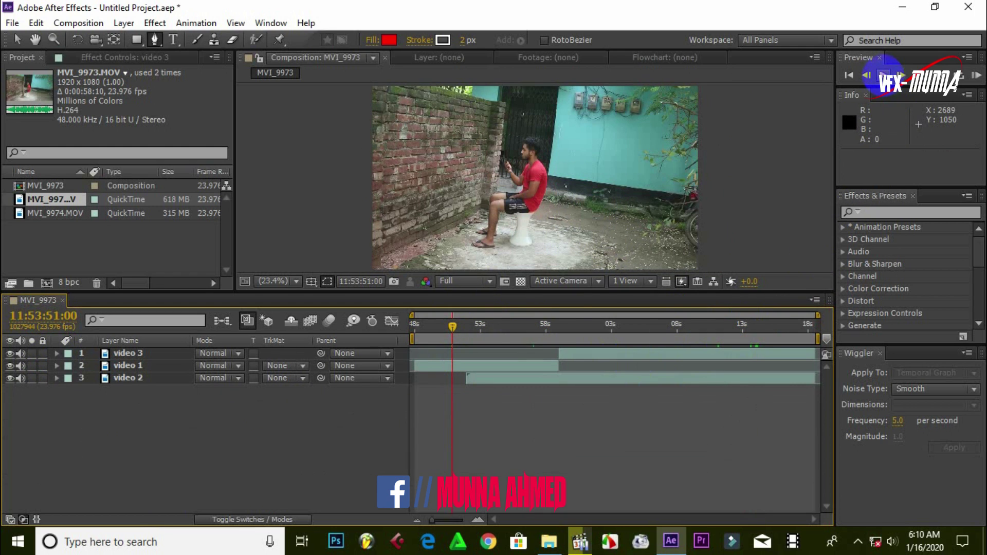
click(883, 73)
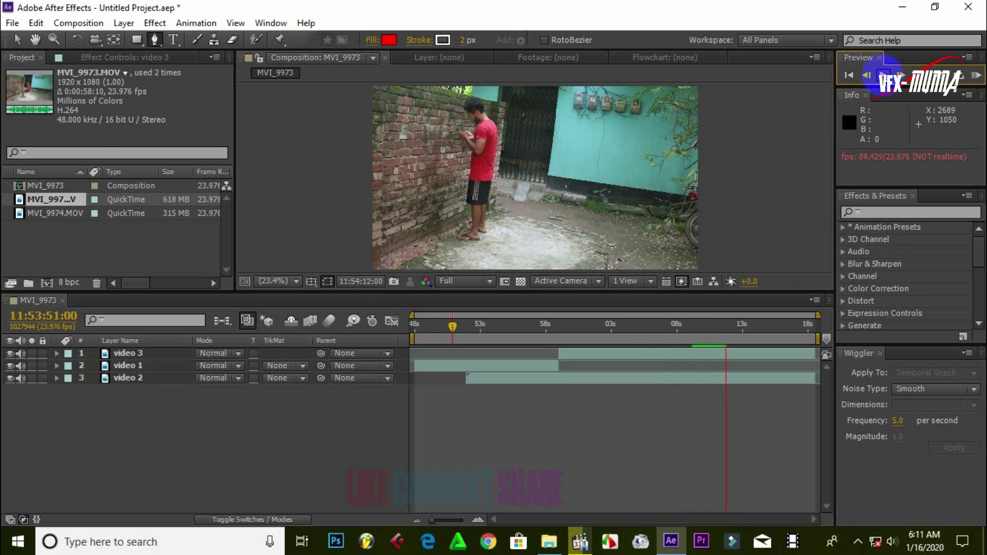
Select video 1, 2 and 3 and pre-compose them into Pre-comp 1.
click(131, 379)
shift+click(144, 354)
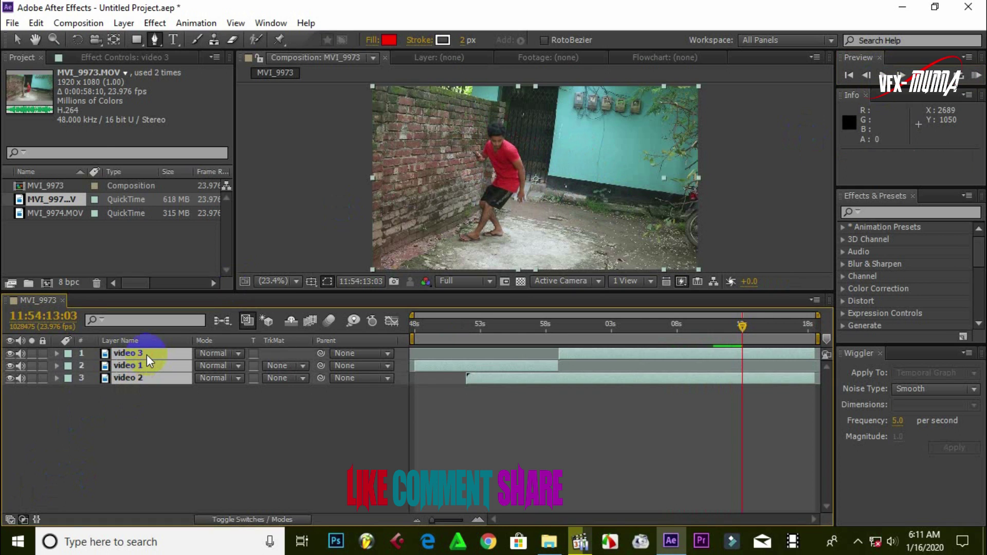
right_click(147, 354)
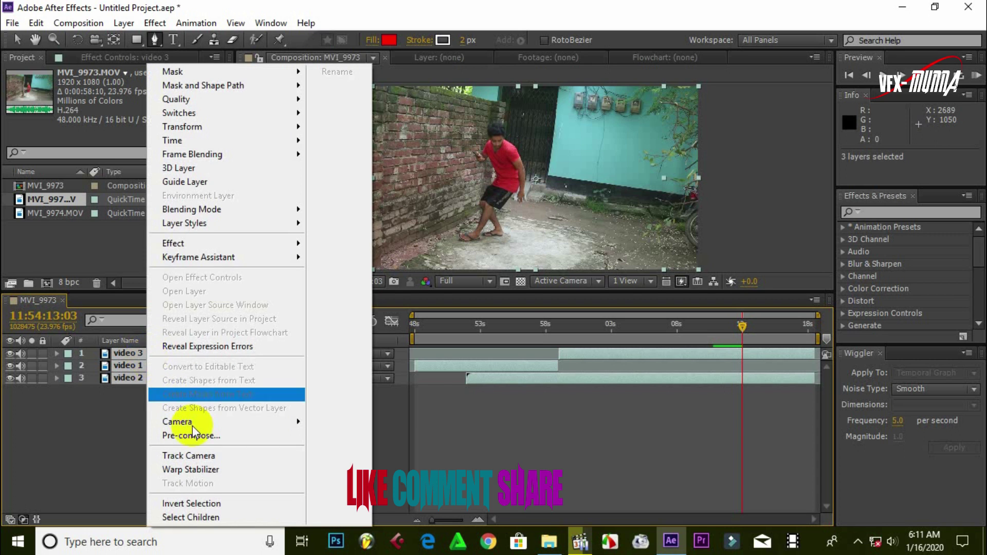
click(197, 438)
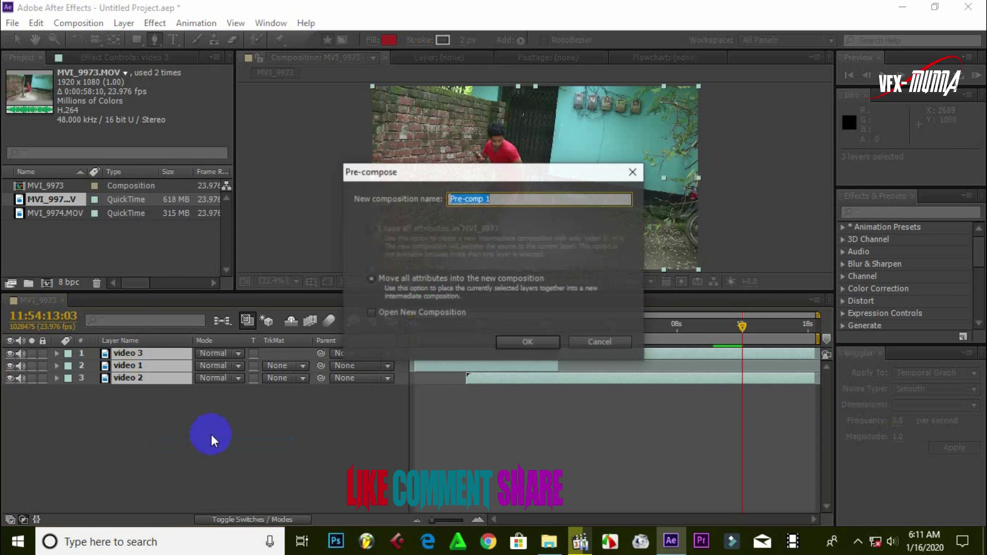
click(518, 341)
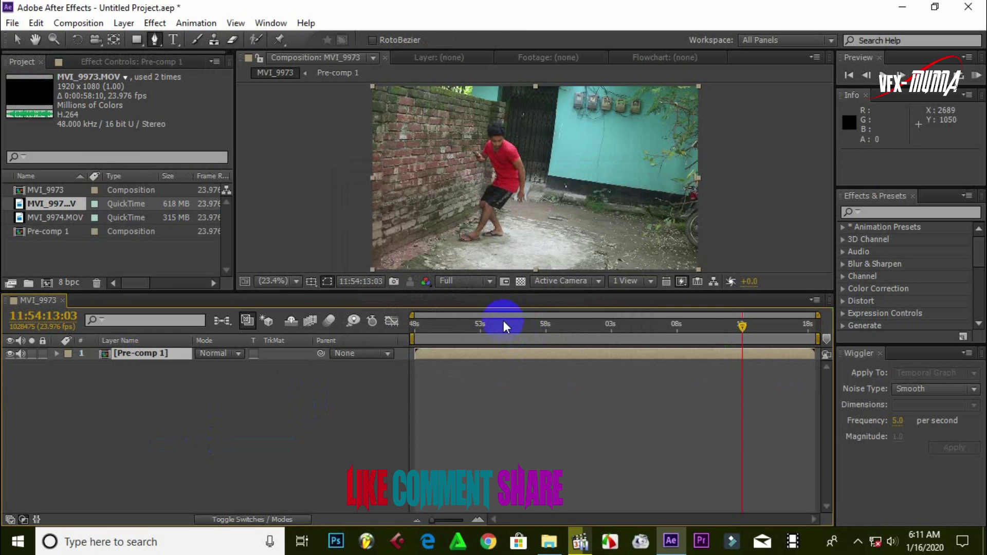
drag(490, 295, 491, 412)
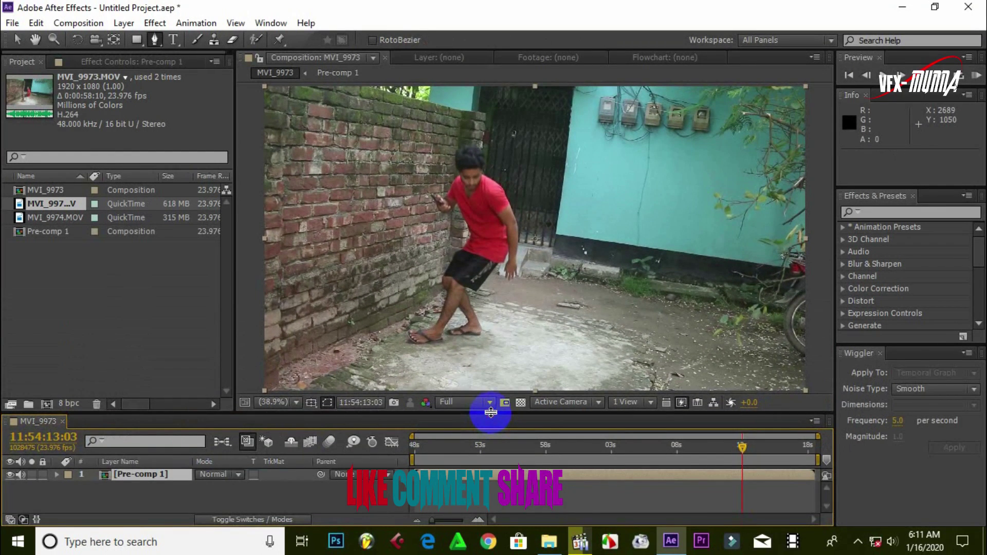
drag(491, 412, 490, 386)
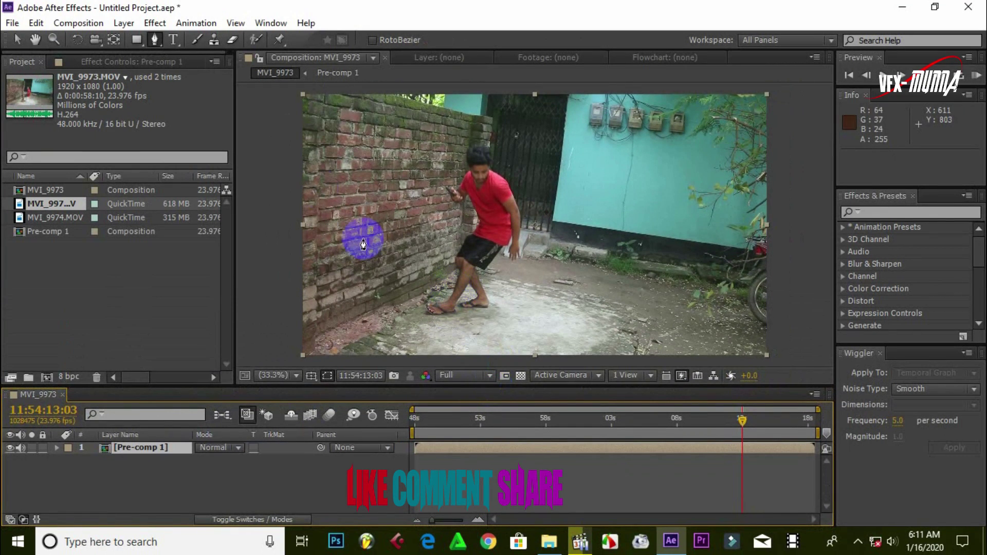
Add MVI_9973 to the Render Queue and make the queue panel taller.
click(74, 24)
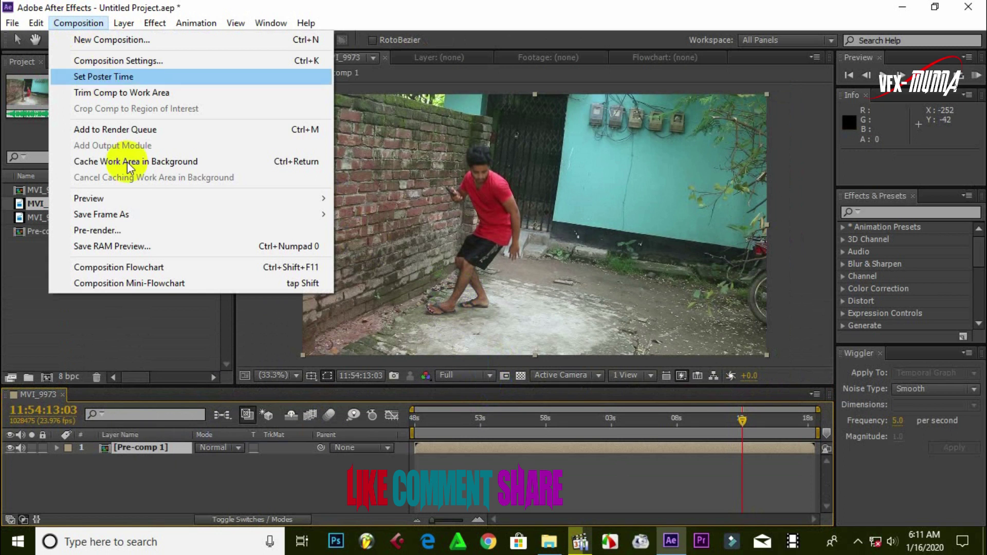
click(128, 232)
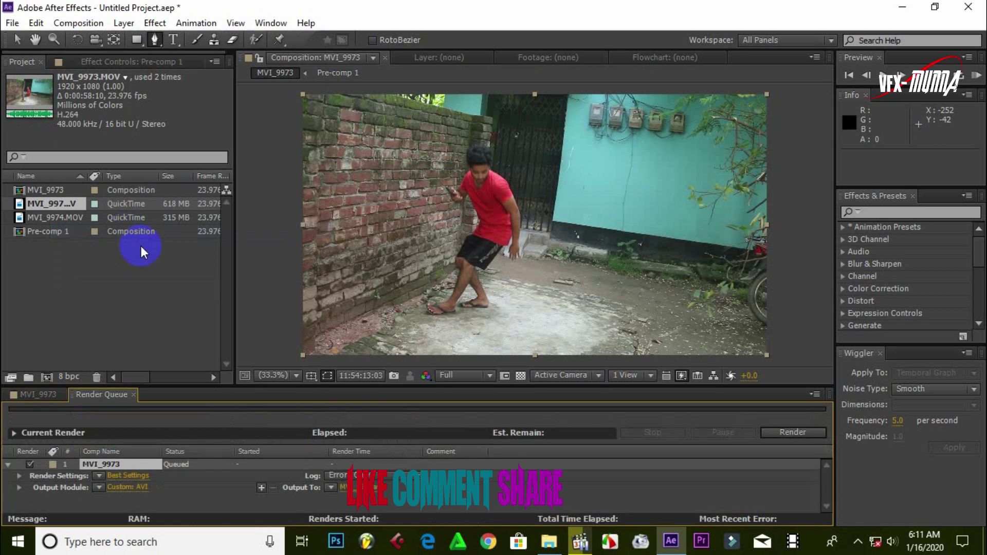
drag(366, 389, 386, 310)
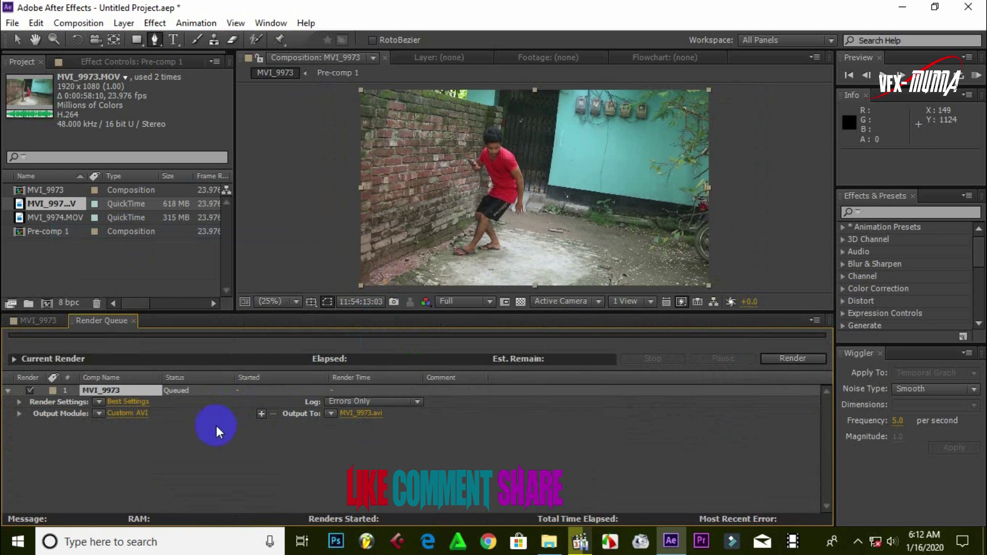
Set the AVI output to save on the Desktop under a new file name.
click(350, 412)
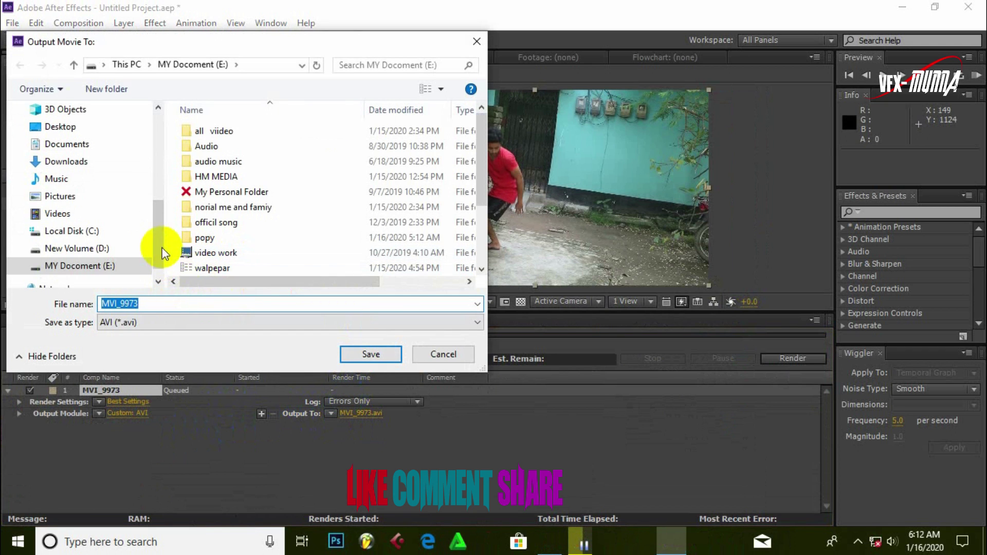
scroll(157, 236, down, 1)
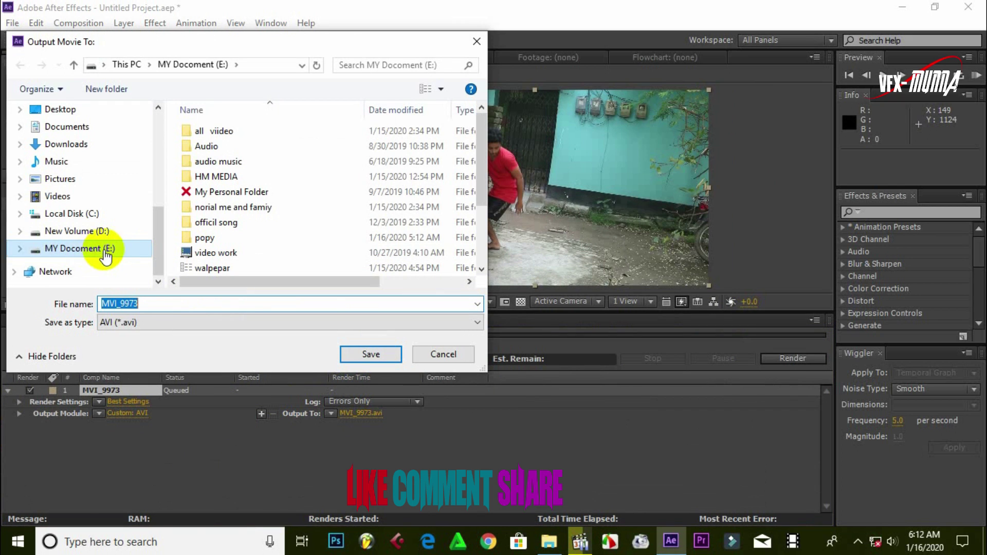
drag(158, 233, 156, 216)
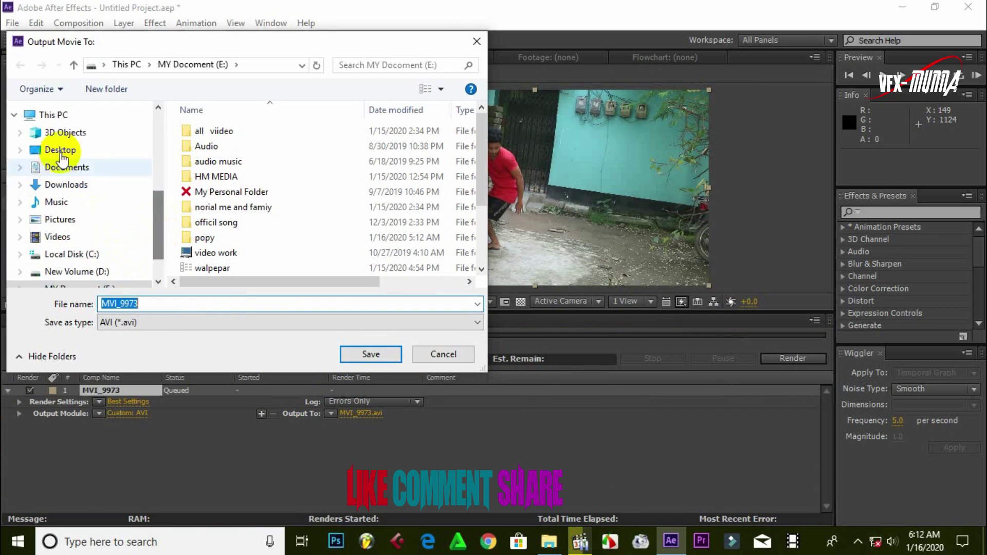
click(67, 154)
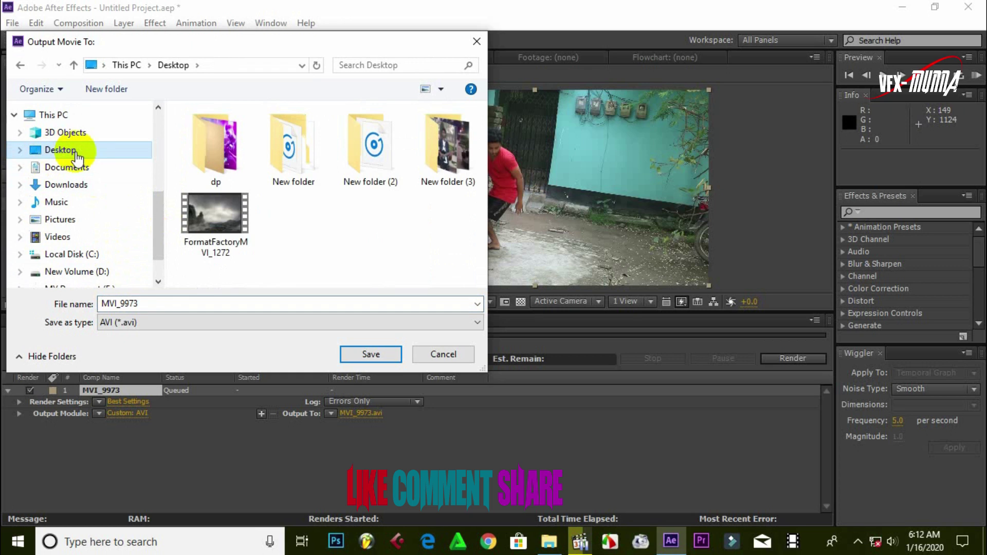
double_click(154, 303)
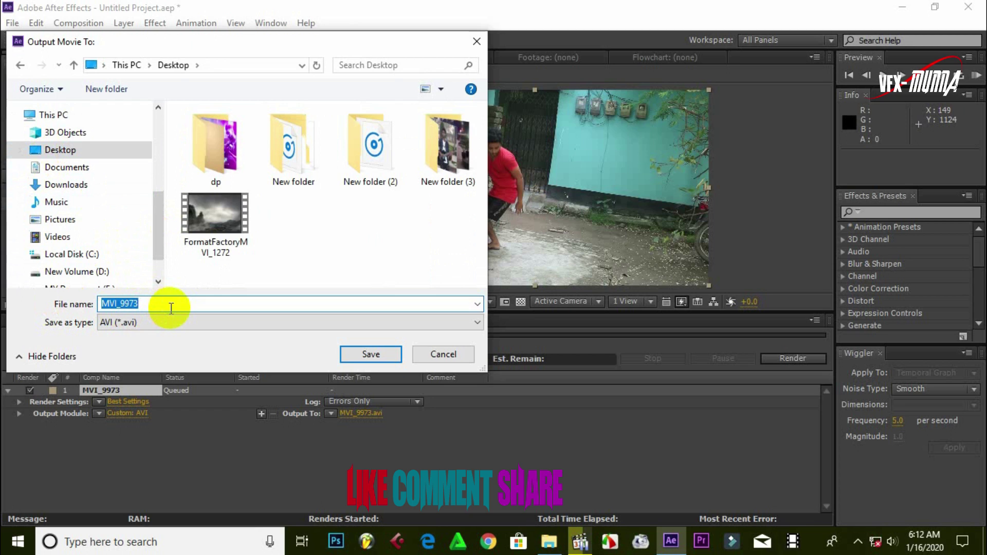
text(hass hasib)
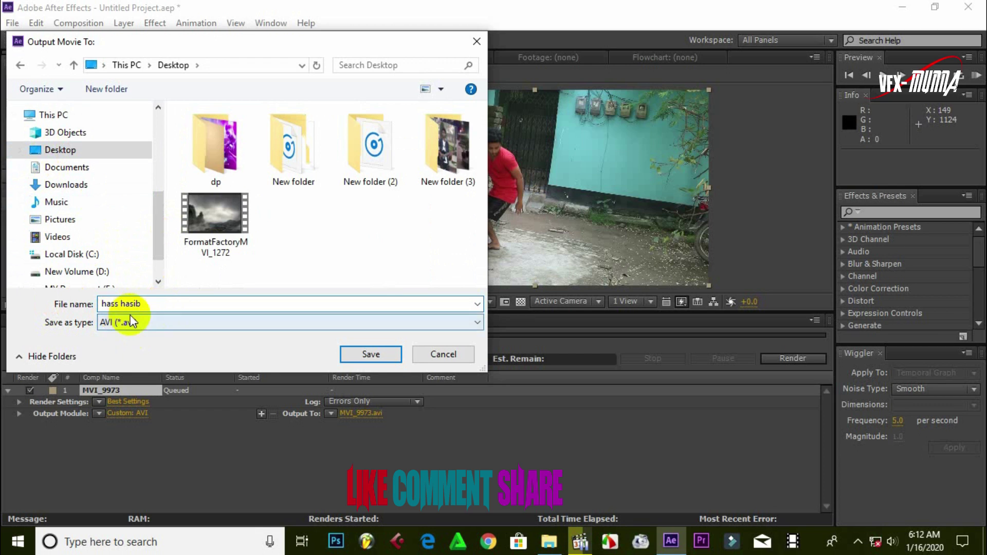
click(365, 354)
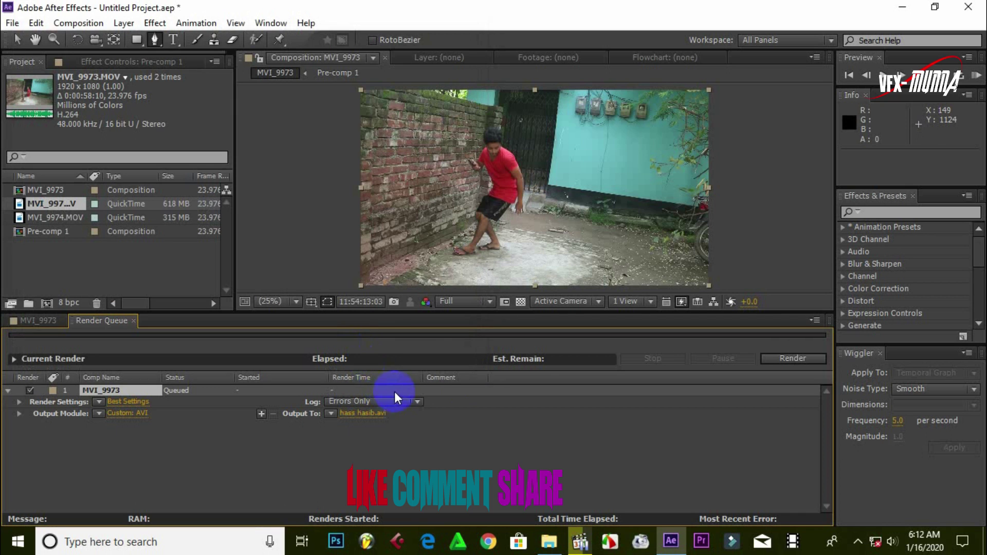